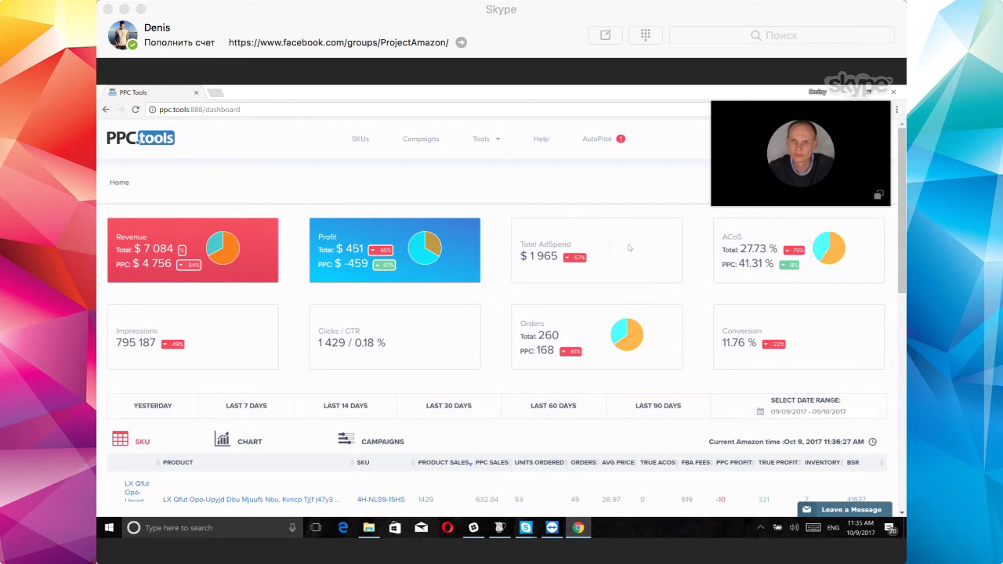
# - Open the Searchterms tools page from the dashboard
pyautogui.scroll(-1, 628, 247)
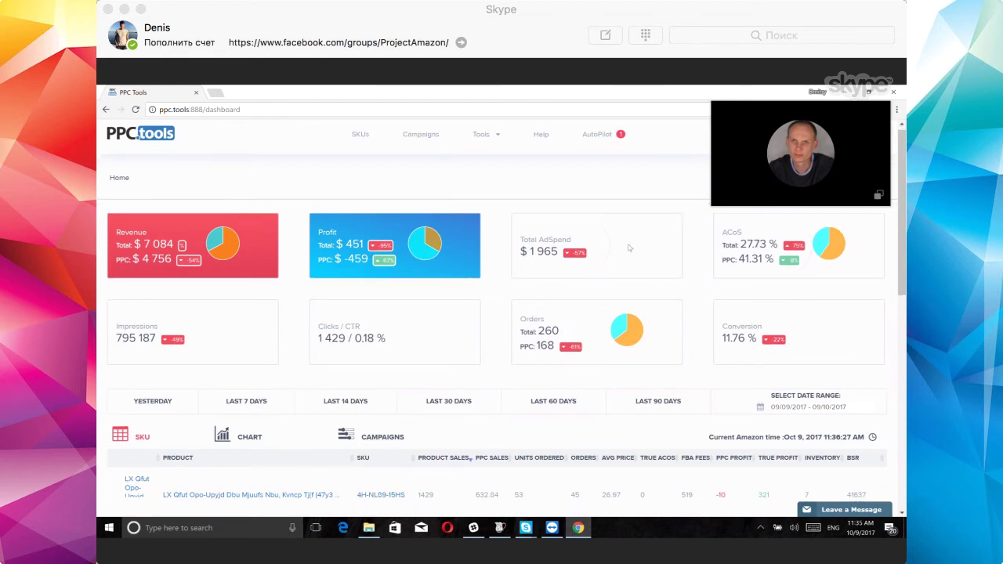
pyautogui.scroll(1, 629, 247)
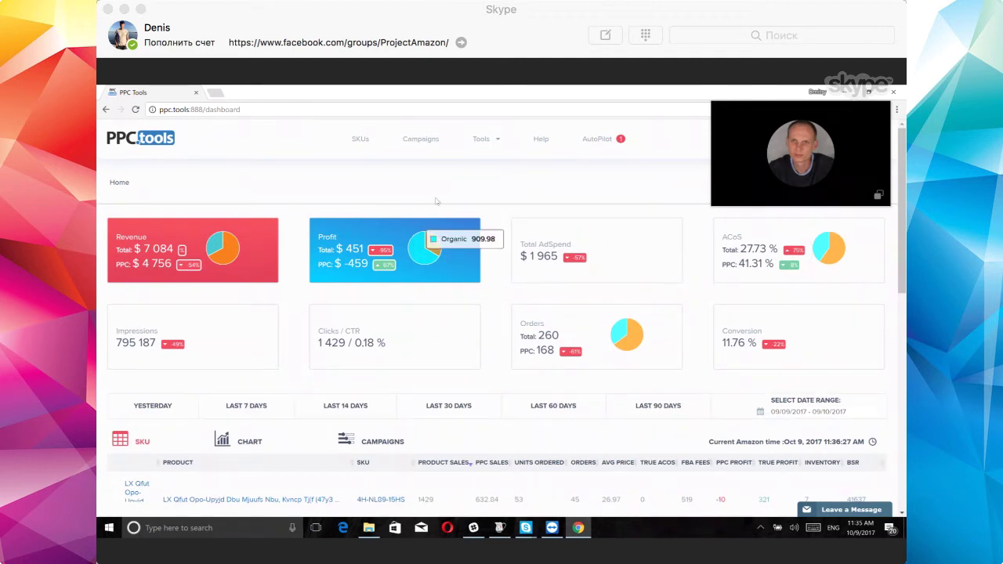
pyautogui.click(482, 140)
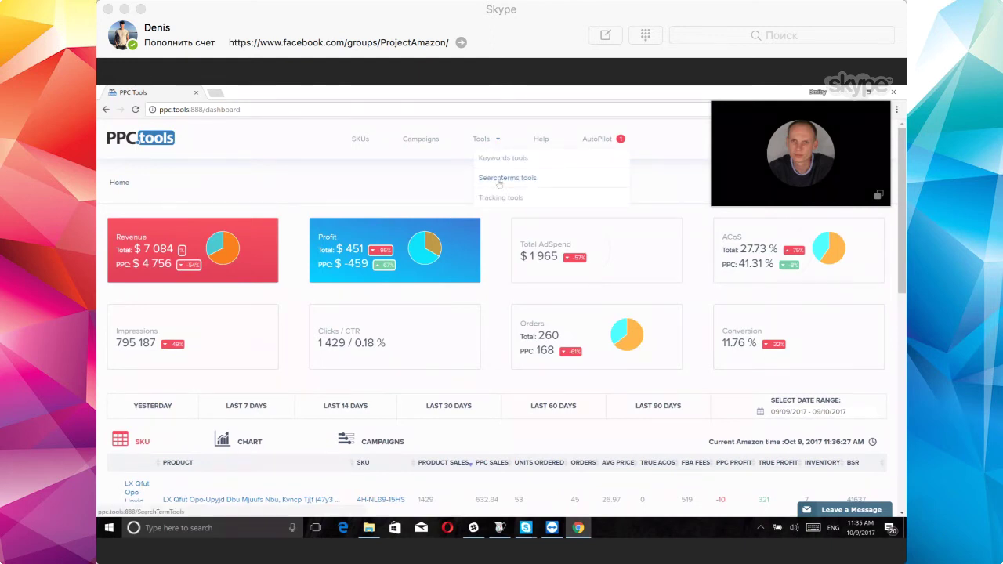
pyautogui.click(489, 177)
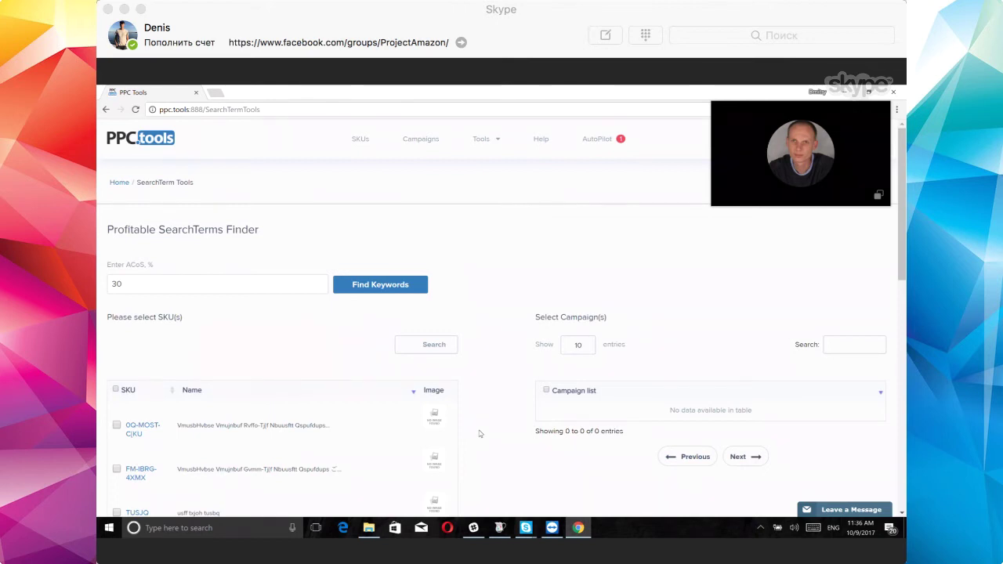
# - Select all SKUs and all campaigns for the Profitable SearchTerms Finder
pyautogui.scroll(-4, 569, 398)
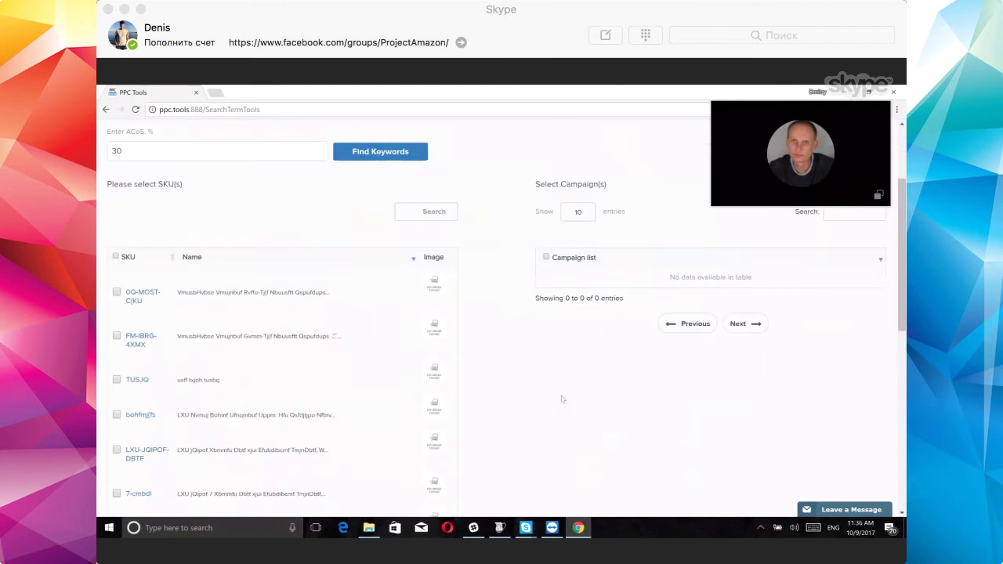
pyautogui.scroll(3, 560, 399)
pyautogui.scroll(1, 200, 355)
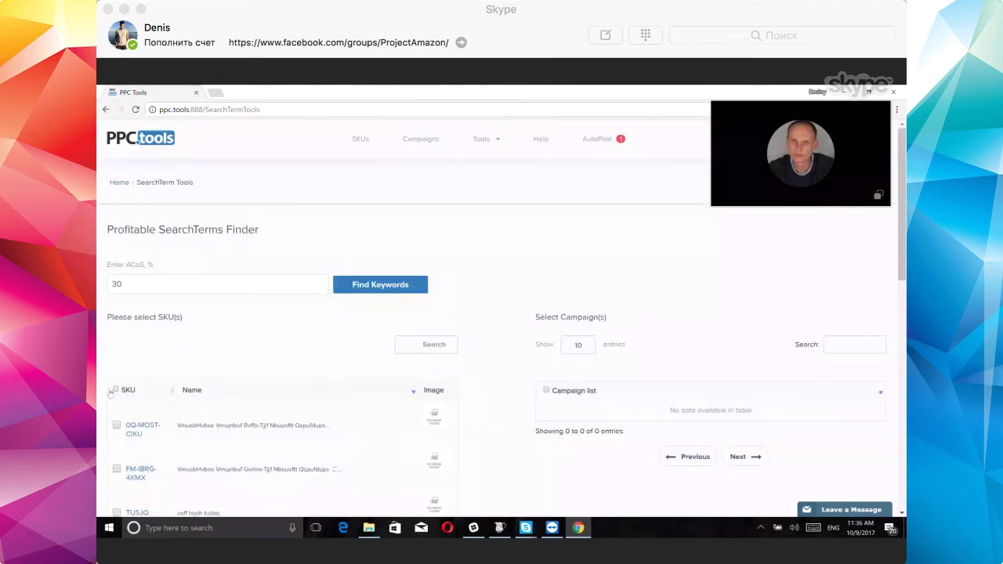
pyautogui.click(114, 390)
pyautogui.click(546, 390)
# - Run the profitable search term search on the selected SKUs and campaigns with the ACoS at 30%
pyautogui.click(185, 280)
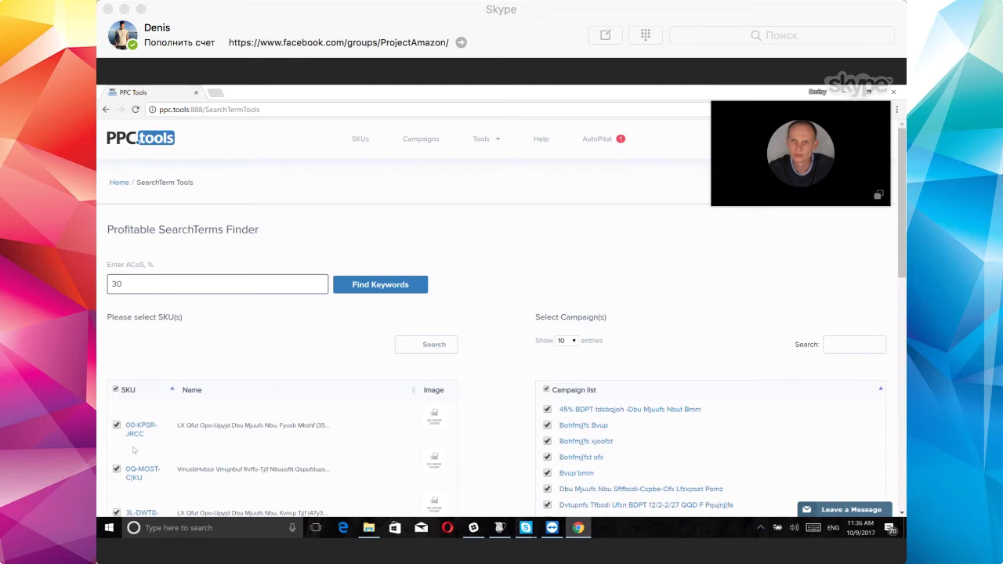
pyautogui.scroll(-1, 133, 450)
pyautogui.scroll(-3, 134, 450)
pyautogui.scroll(4, 152, 370)
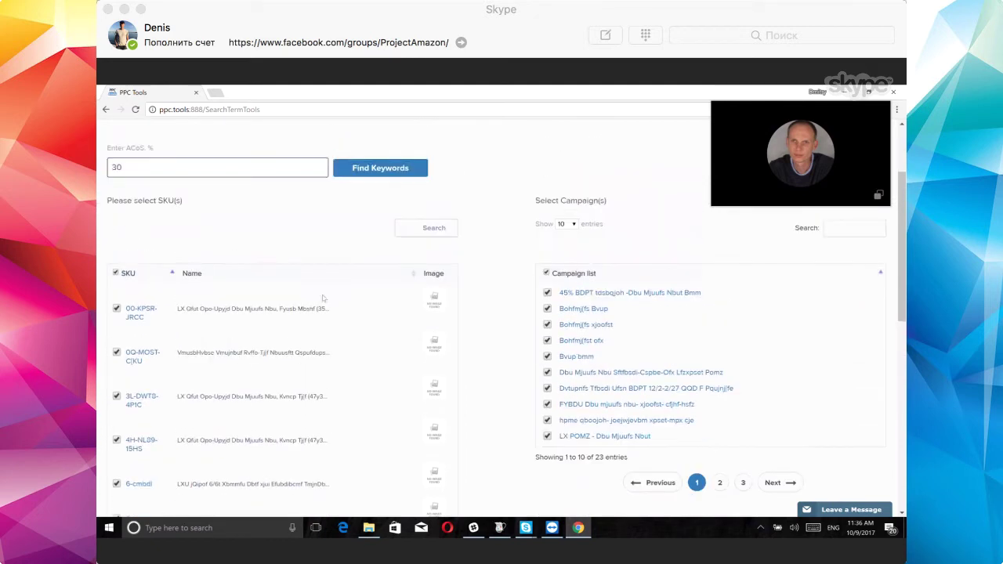
pyautogui.scroll(-4, 347, 424)
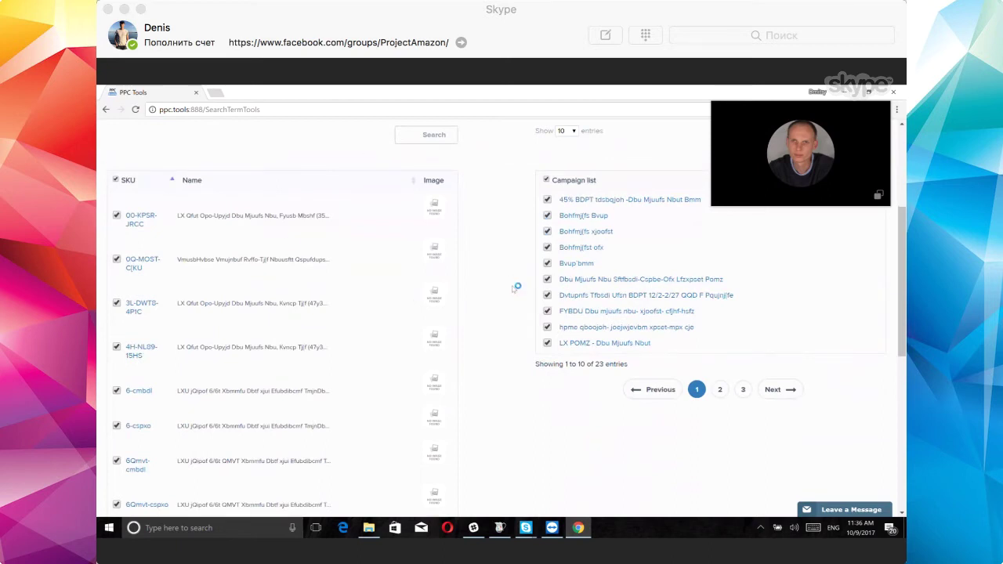
pyautogui.scroll(1, 526, 300)
pyautogui.scroll(3, 526, 300)
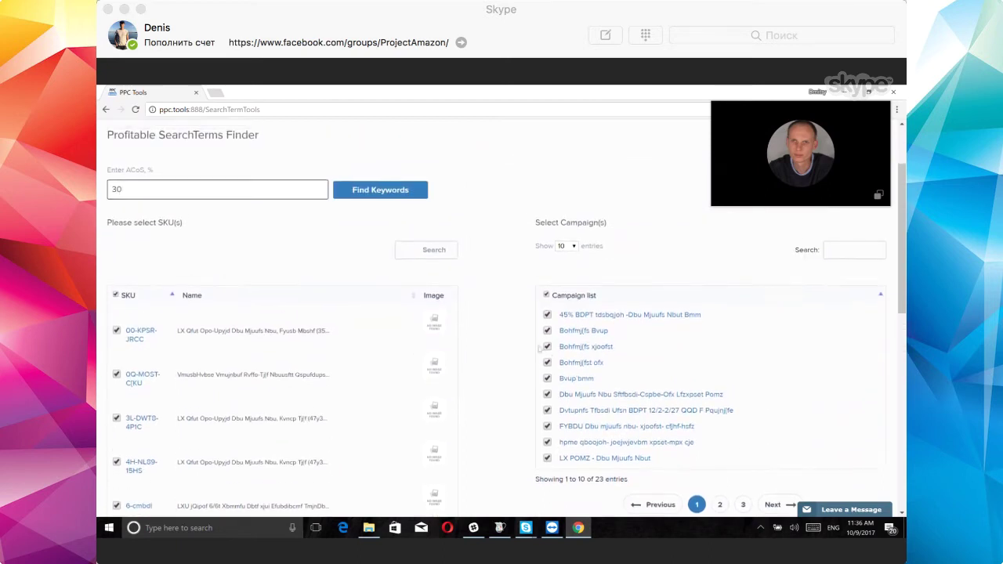
pyautogui.press('Return')
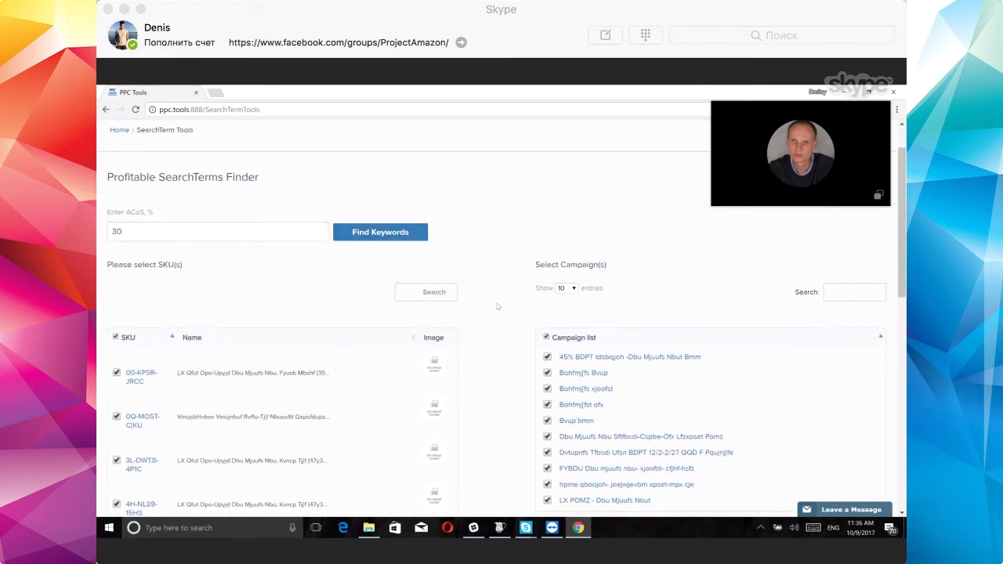
# - Examine the search term results, including the profit and ACoS columns, the ad group filters, the paging and the new-searchterms option
pyautogui.scroll(-1, 497, 306)
pyautogui.scroll(-1, 497, 306)
pyautogui.scroll(-7, 497, 307)
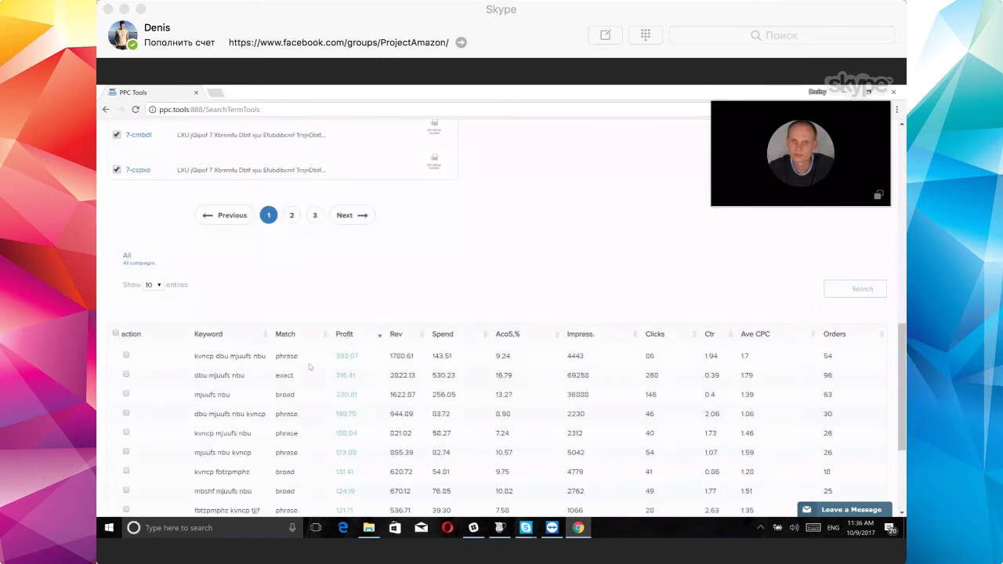
pyautogui.scroll(-1, 631, 352)
pyautogui.scroll(-2, 629, 348)
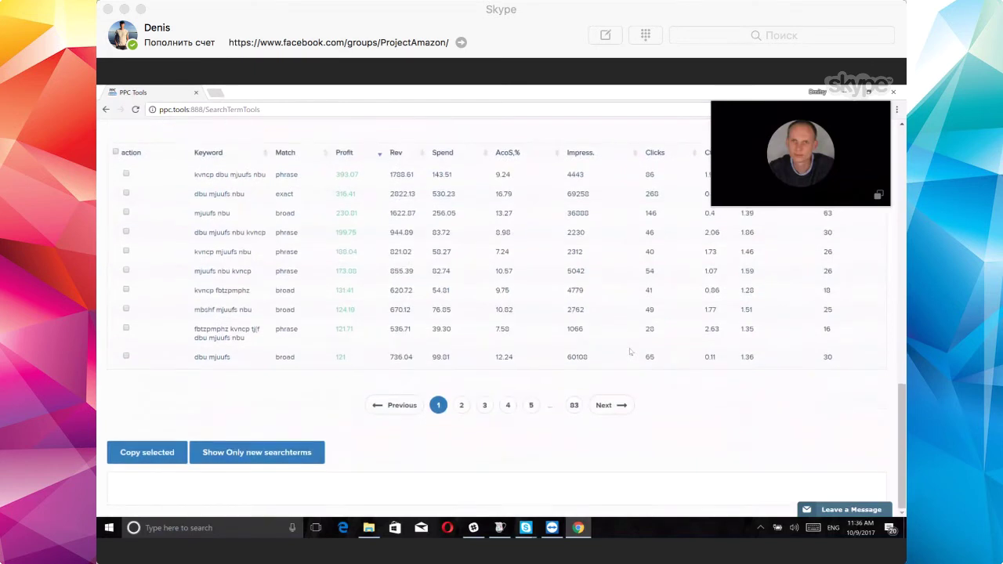
pyautogui.scroll(3, 630, 347)
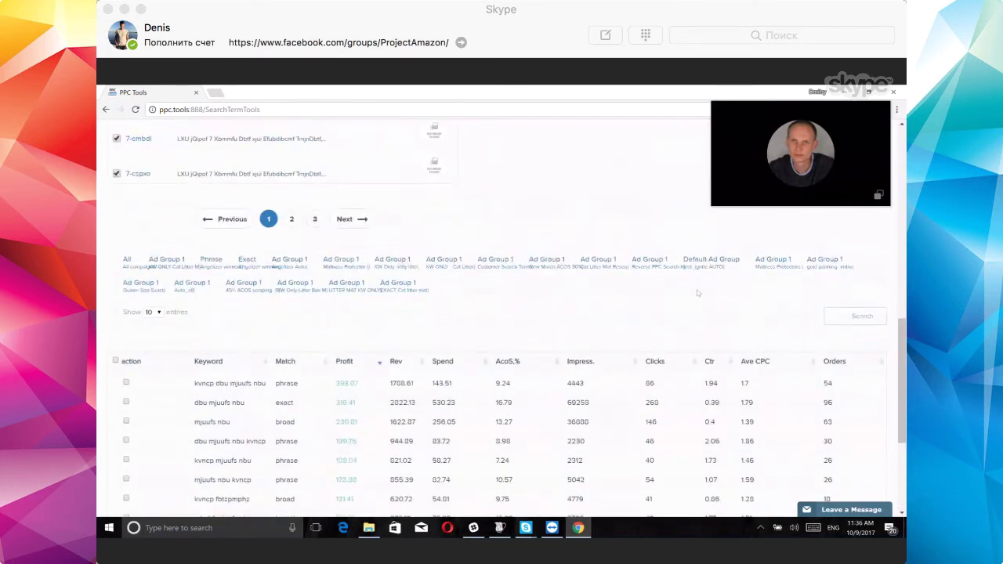
pyautogui.scroll(-3, 411, 263)
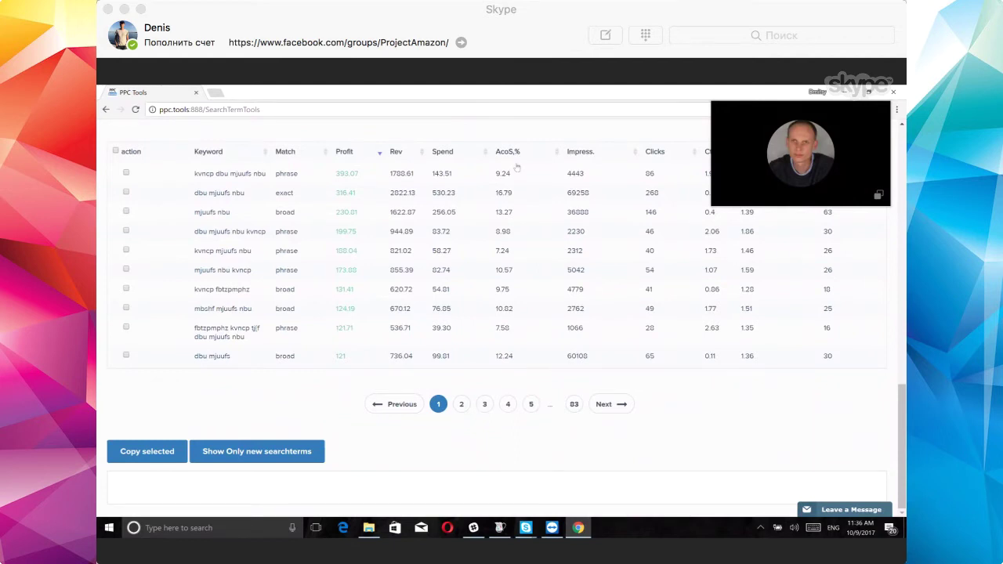
pyautogui.click(574, 405)
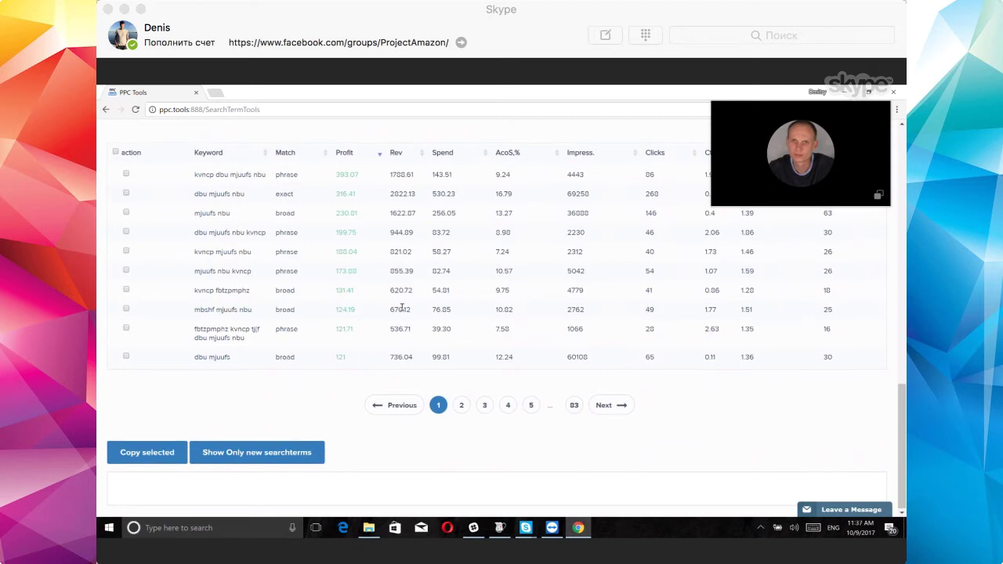
pyautogui.scroll(1, 402, 307)
pyautogui.scroll(2, 402, 307)
pyautogui.scroll(-1, 406, 311)
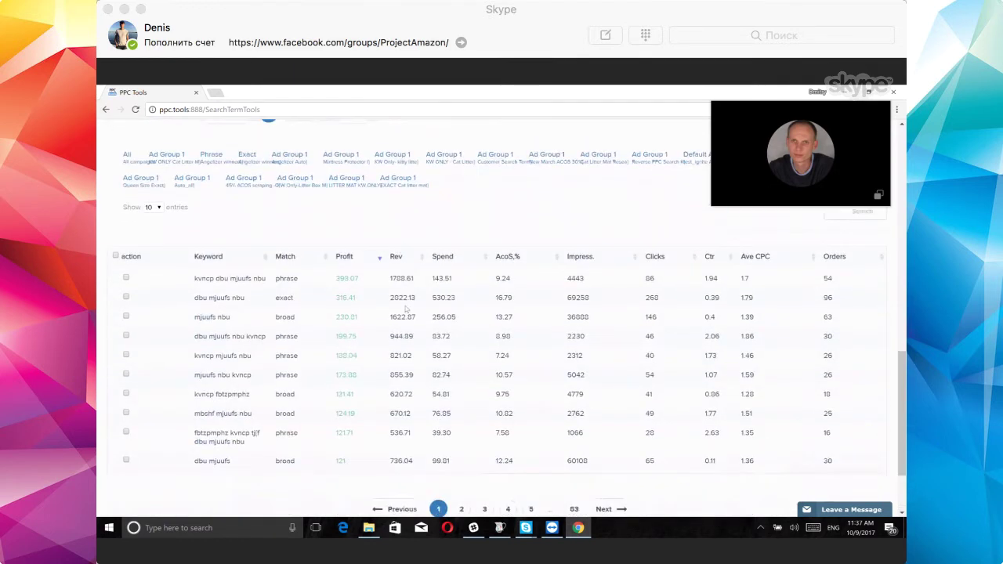
pyautogui.scroll(-1, 410, 353)
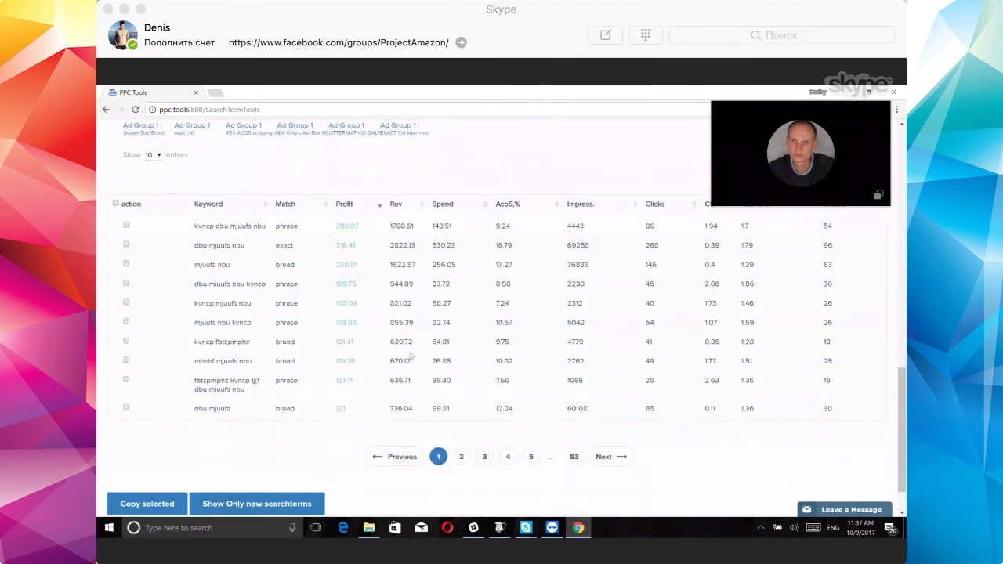
pyautogui.scroll(1, 411, 354)
pyautogui.scroll(-1, 410, 354)
pyautogui.scroll(-1, 410, 355)
pyautogui.scroll(4, 407, 350)
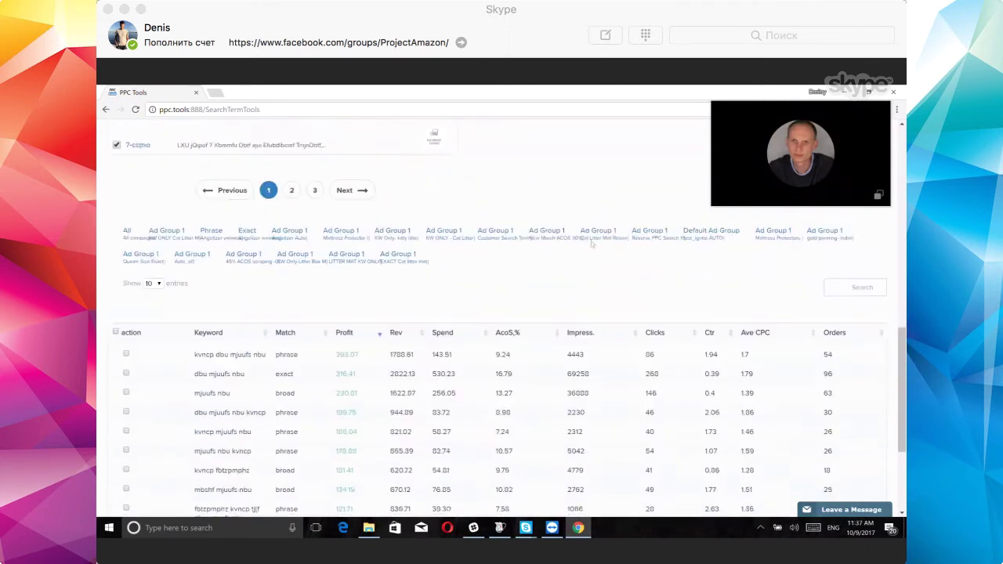
pyautogui.scroll(-4, 590, 240)
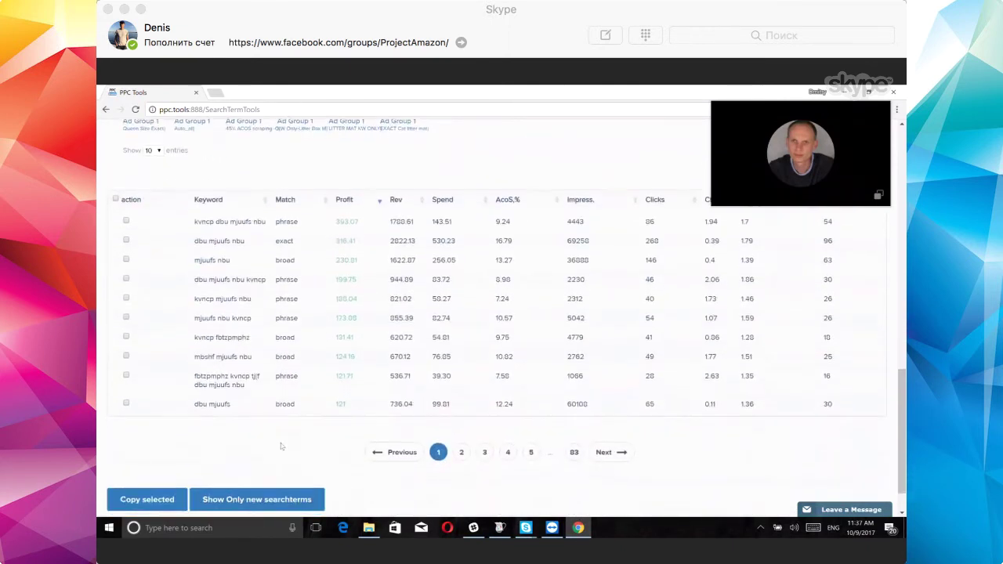
pyautogui.scroll(-1, 280, 443)
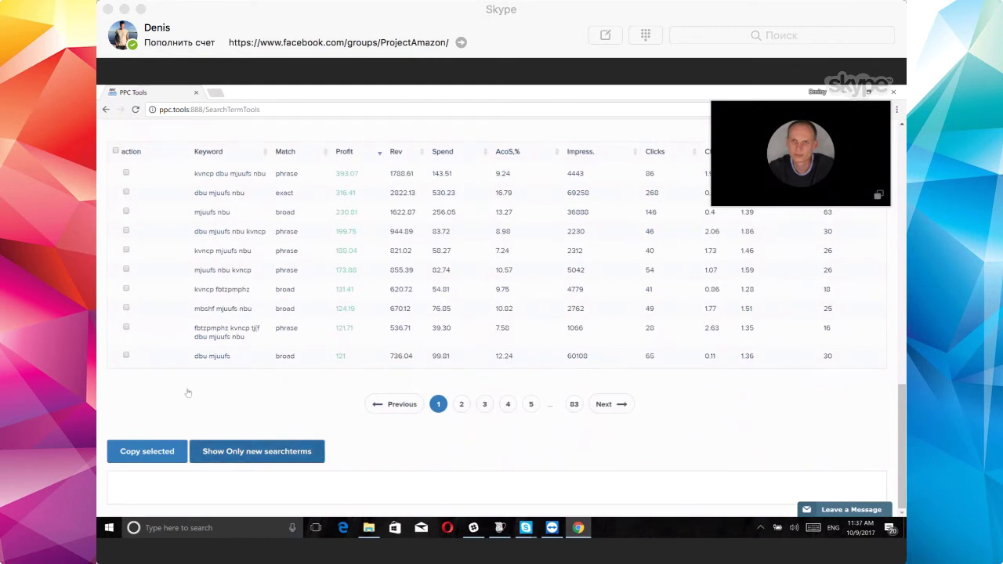
pyautogui.click(259, 451)
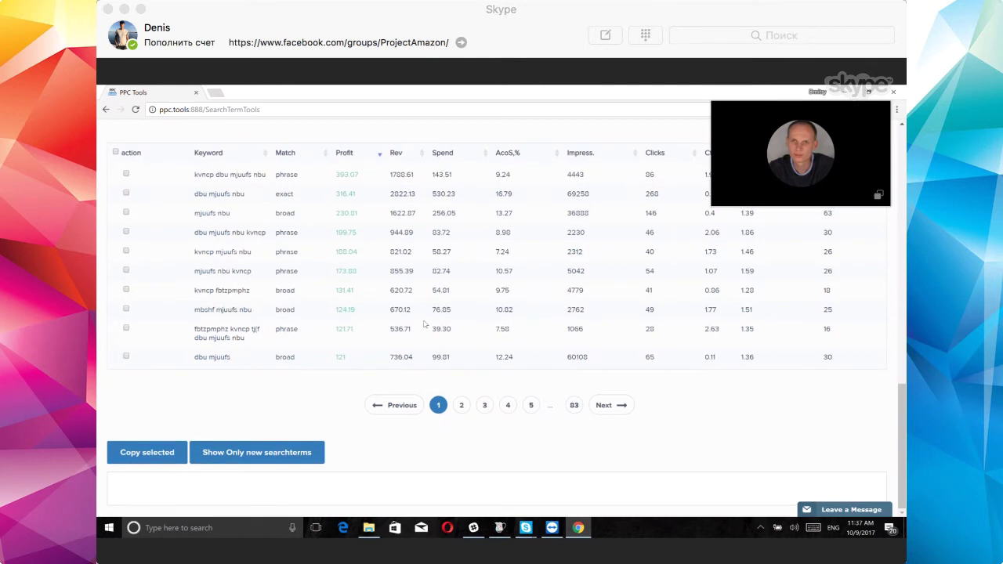
# - Open the Match type section of the Keywords tools
pyautogui.scroll(15, 424, 324)
pyautogui.scroll(10, 424, 323)
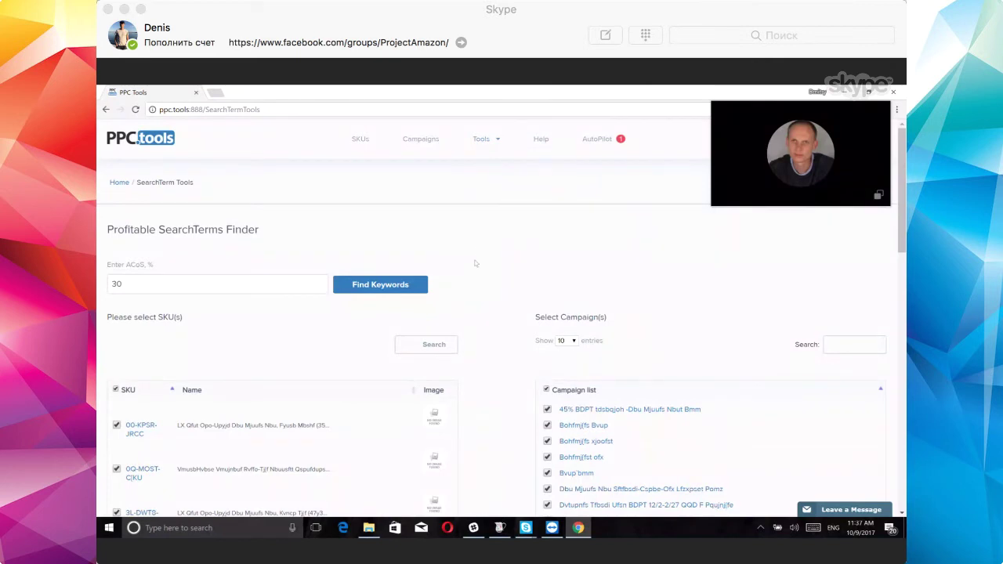
pyautogui.moveTo(484, 139)
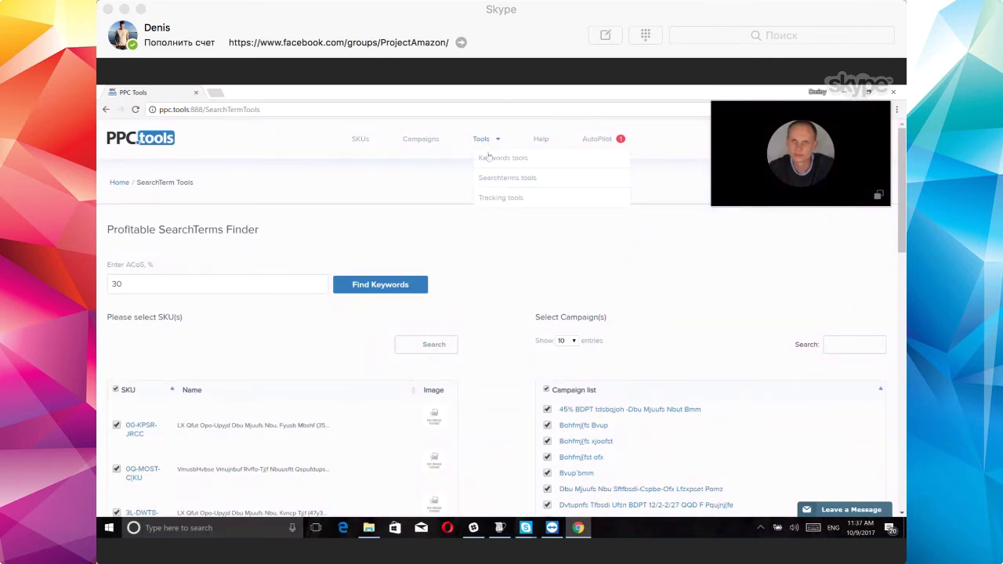
pyautogui.click(499, 157)
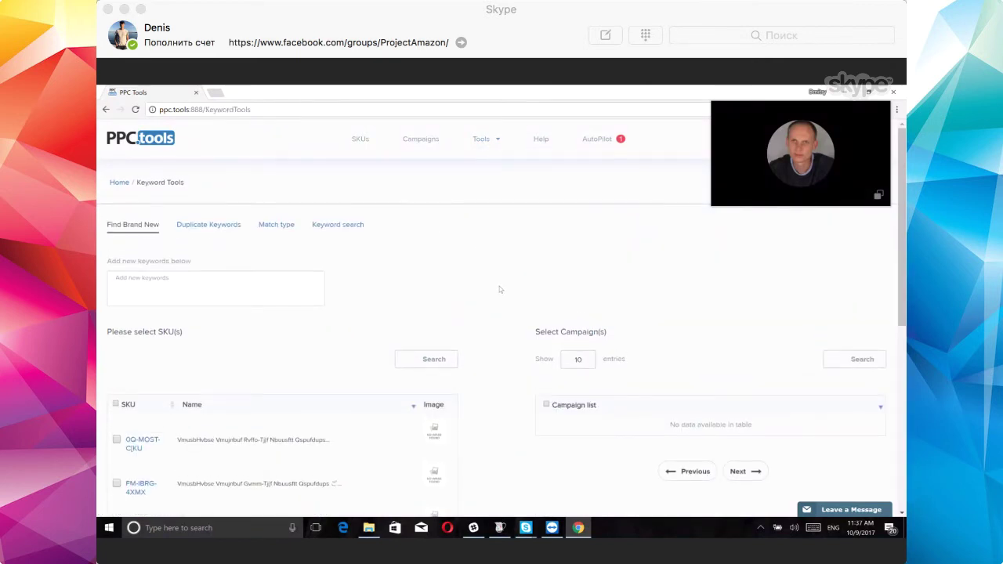
pyautogui.click(275, 226)
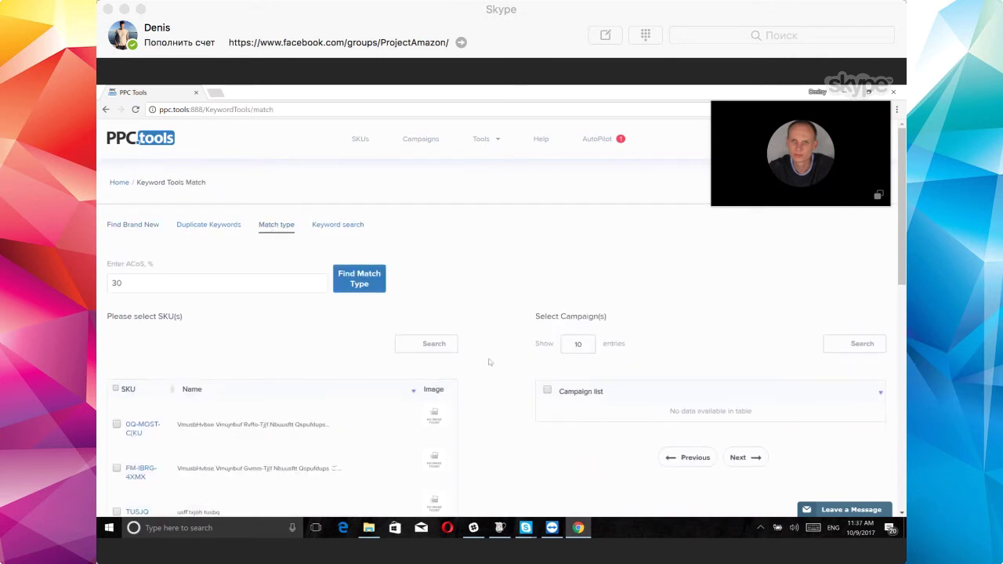
# - Select all SKUs and all listed campaigns for the match type analysis
pyautogui.scroll(-10, 392, 353)
pyautogui.scroll(8, 175, 300)
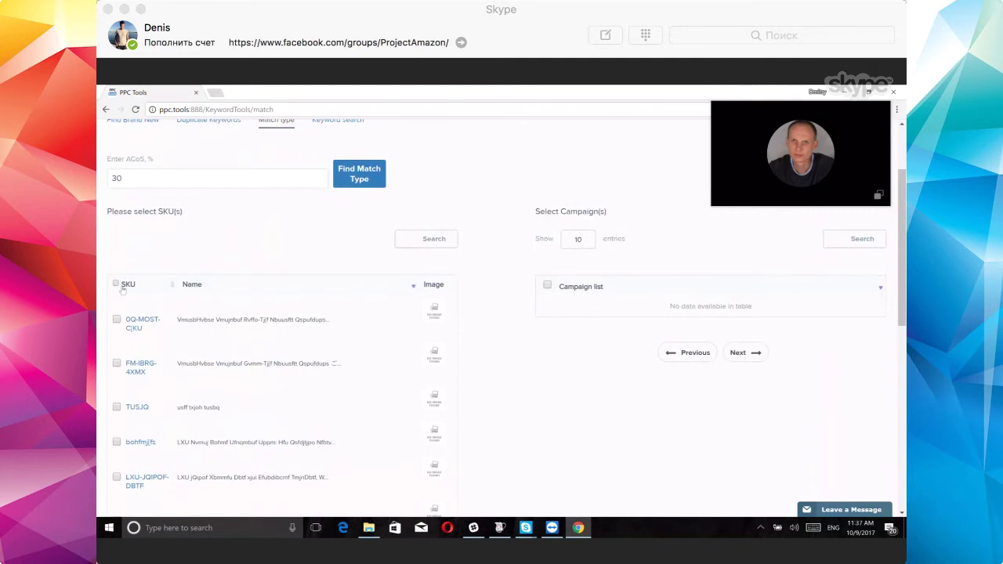
pyautogui.click(112, 287)
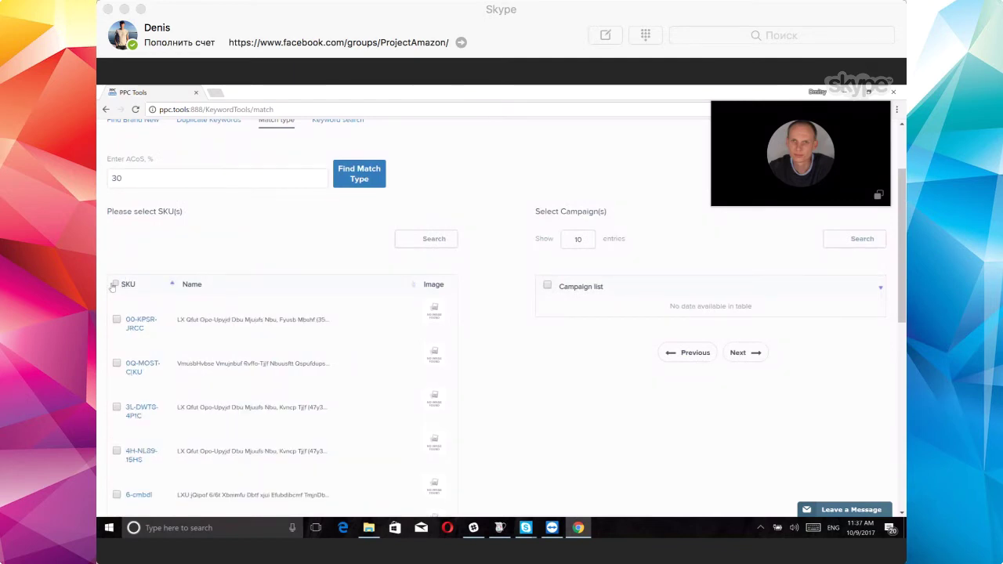
pyautogui.click(114, 285)
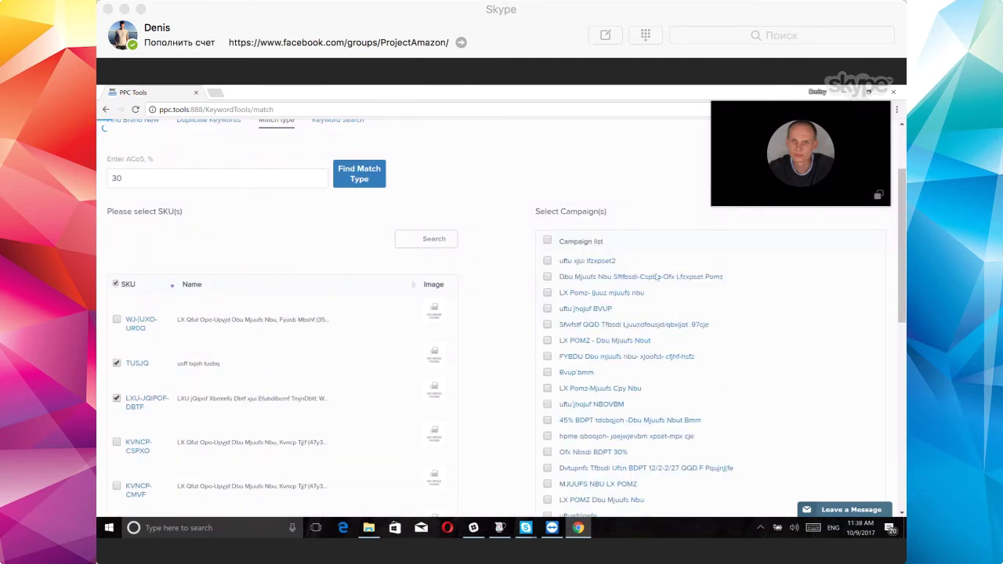
pyautogui.click(550, 285)
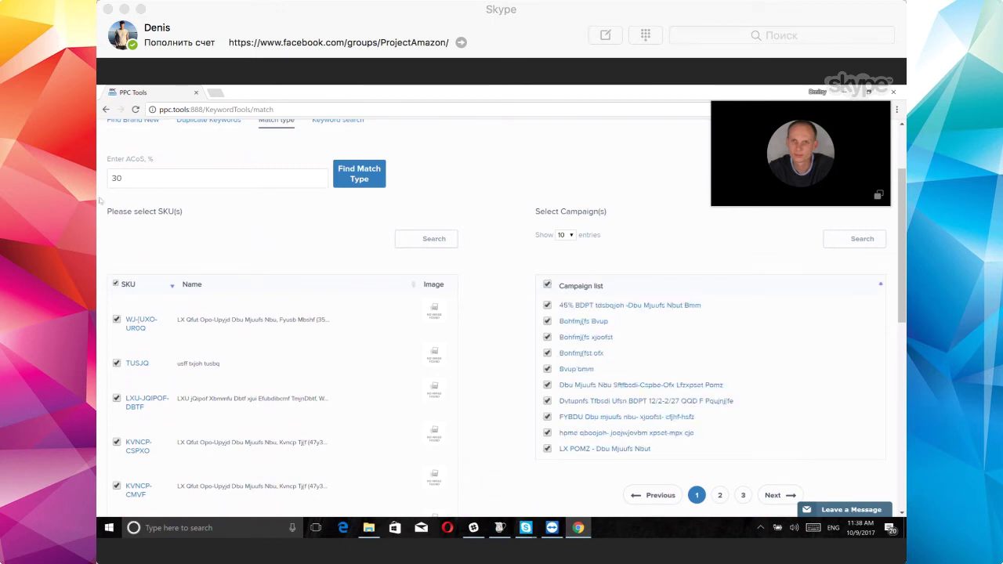
# - Examine the match type page from the ACoS field down to the keyword results table
pyautogui.click(146, 178)
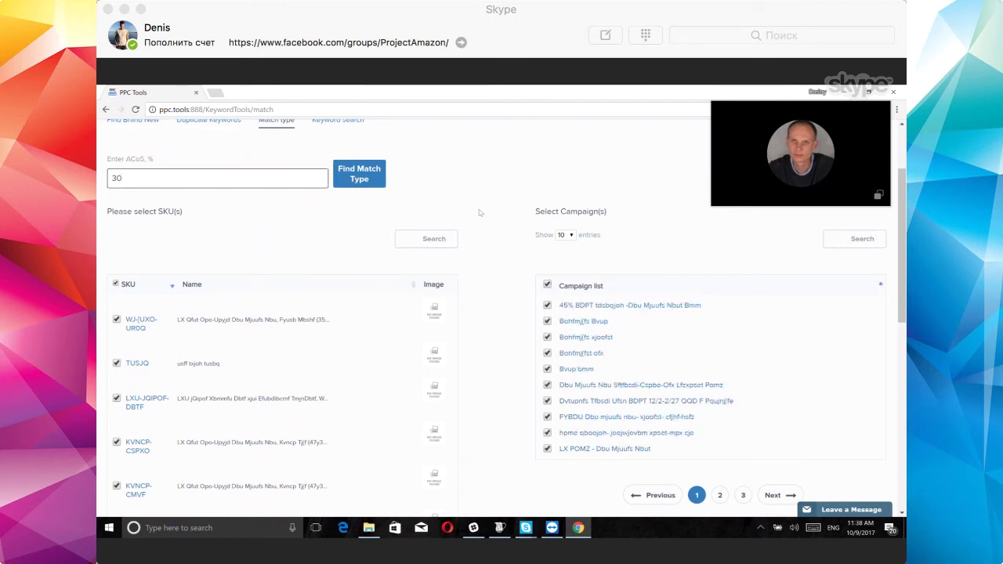
pyautogui.scroll(-1, 507, 263)
pyautogui.scroll(-5, 507, 270)
pyautogui.scroll(8, 507, 271)
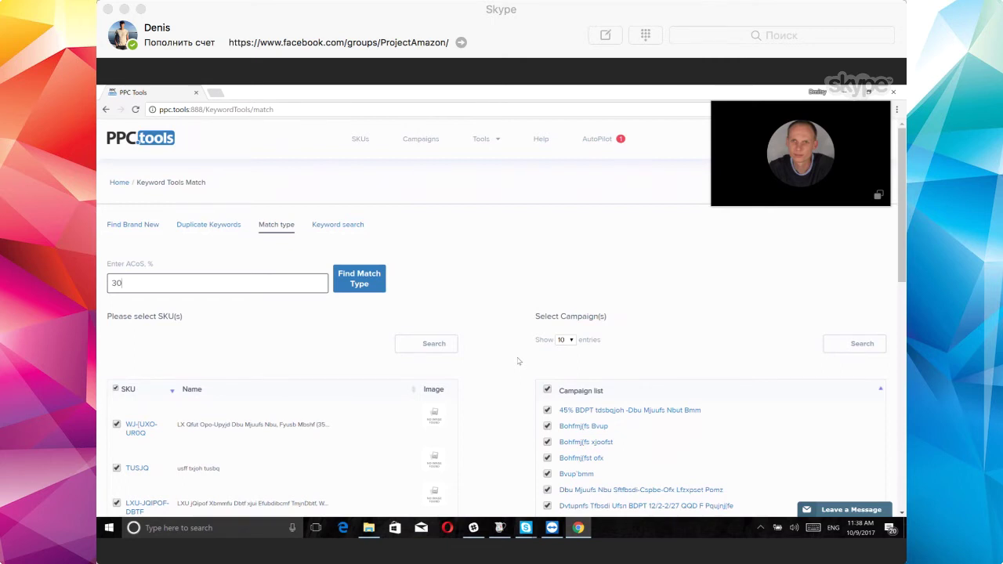
pyautogui.scroll(-3, 480, 423)
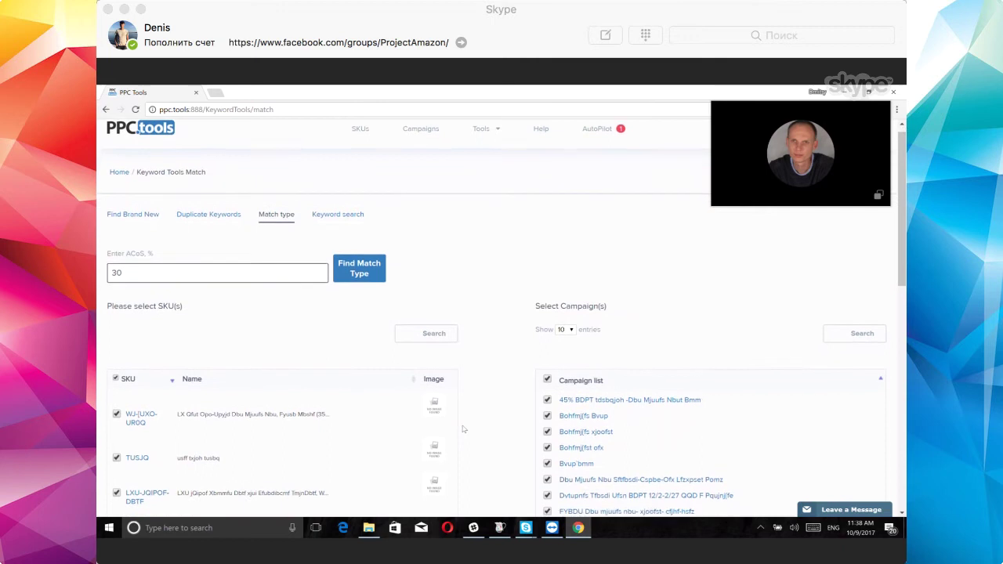
pyautogui.scroll(-5, 479, 430)
pyautogui.scroll(6, 455, 376)
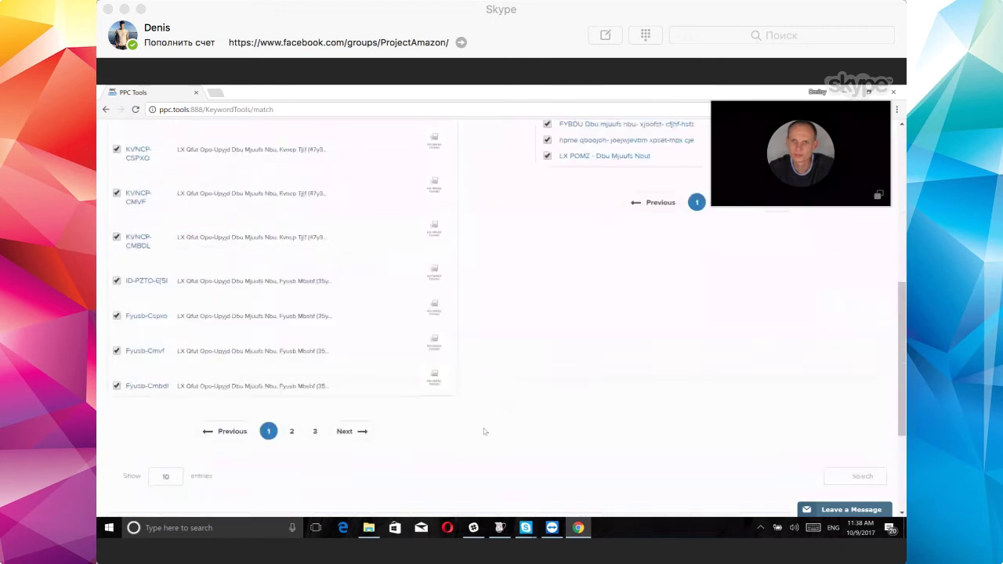
pyautogui.scroll(-10, 687, 428)
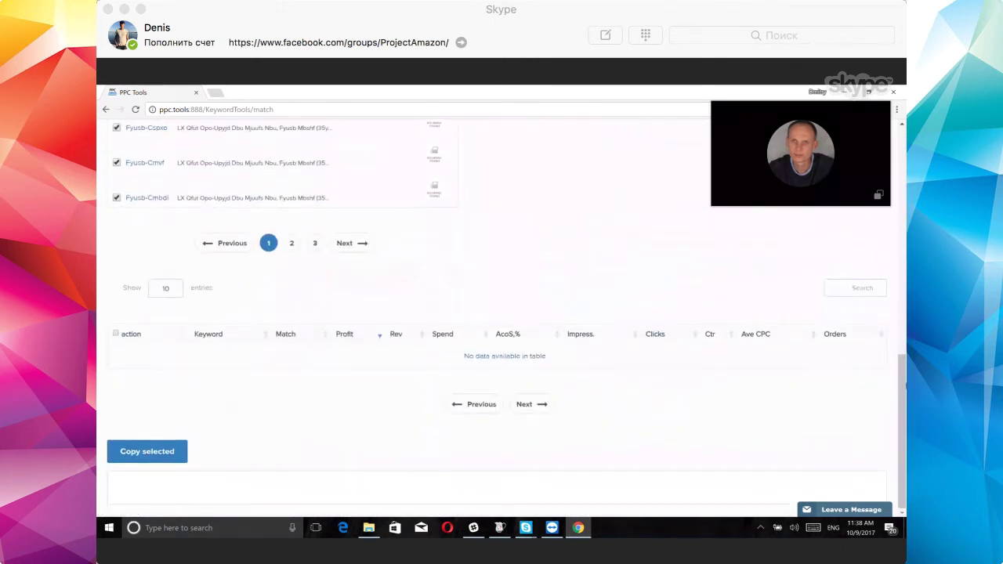
# - Open the Duplicate Keywords section and examine its SKU list, campaign list and duplicate search option
pyautogui.scroll(10, 647, 424)
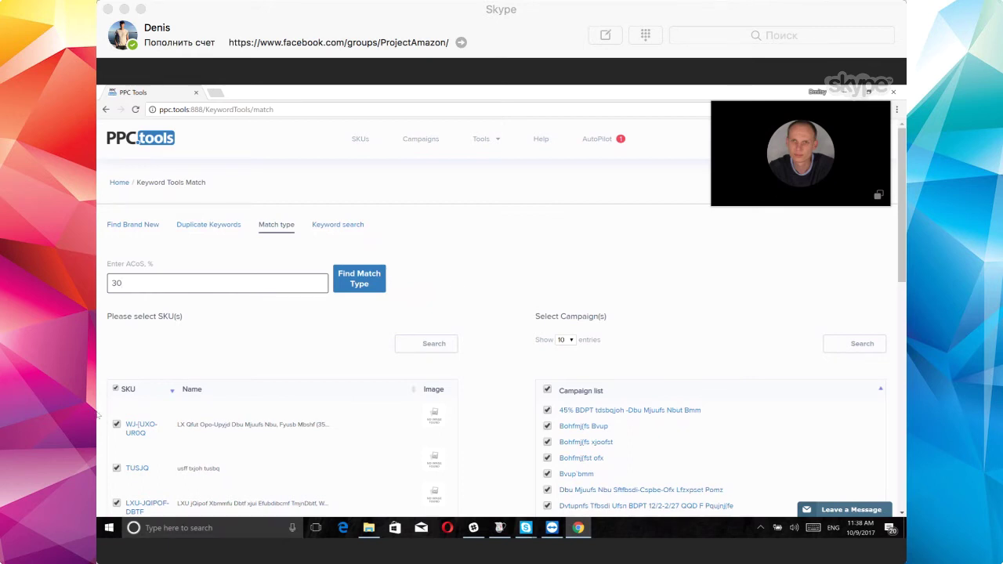
pyautogui.click(200, 225)
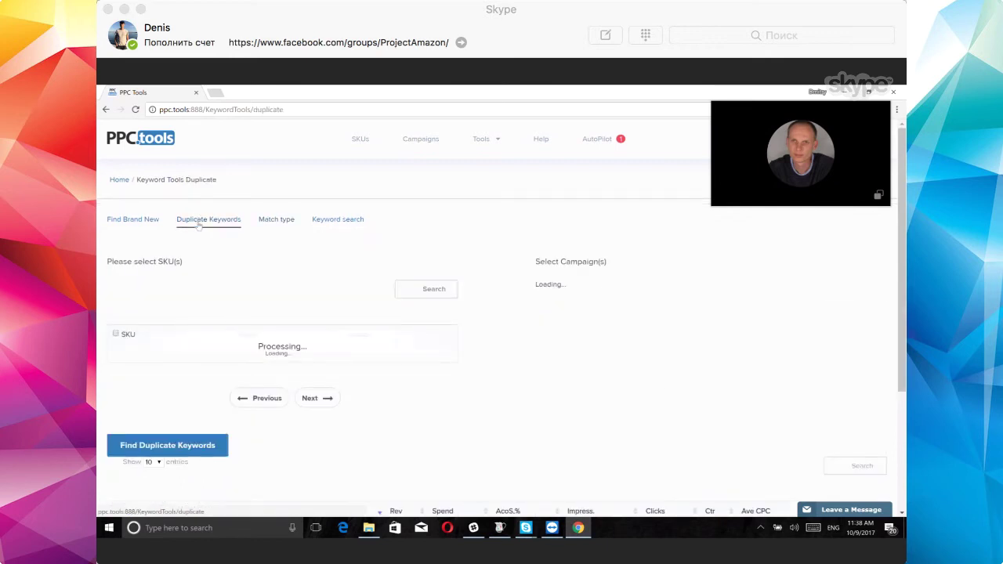
pyautogui.scroll(-7, 504, 322)
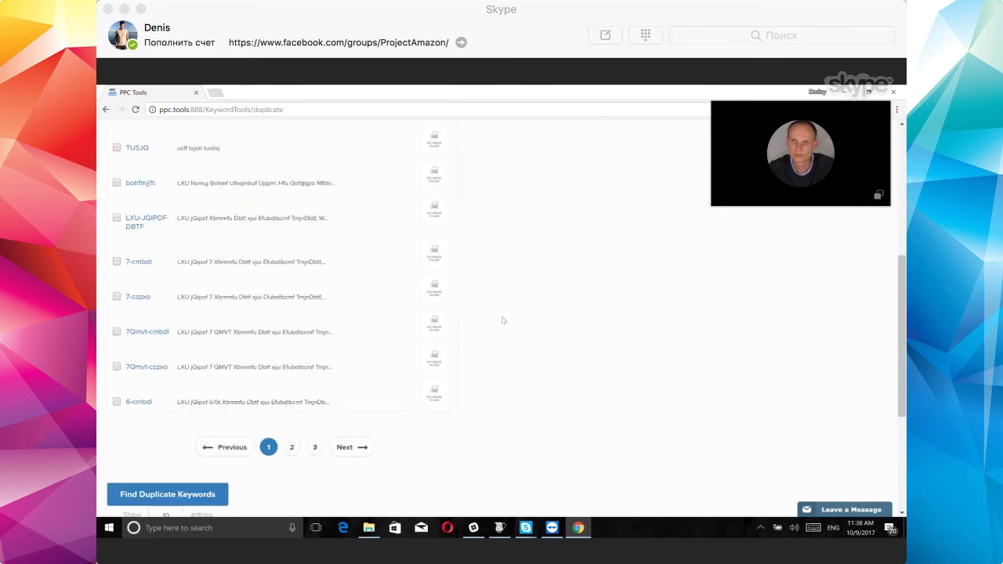
pyautogui.scroll(3, 503, 320)
pyautogui.scroll(3, 503, 321)
pyautogui.scroll(-5, 503, 320)
pyautogui.scroll(-2, 503, 321)
pyautogui.scroll(6, 503, 320)
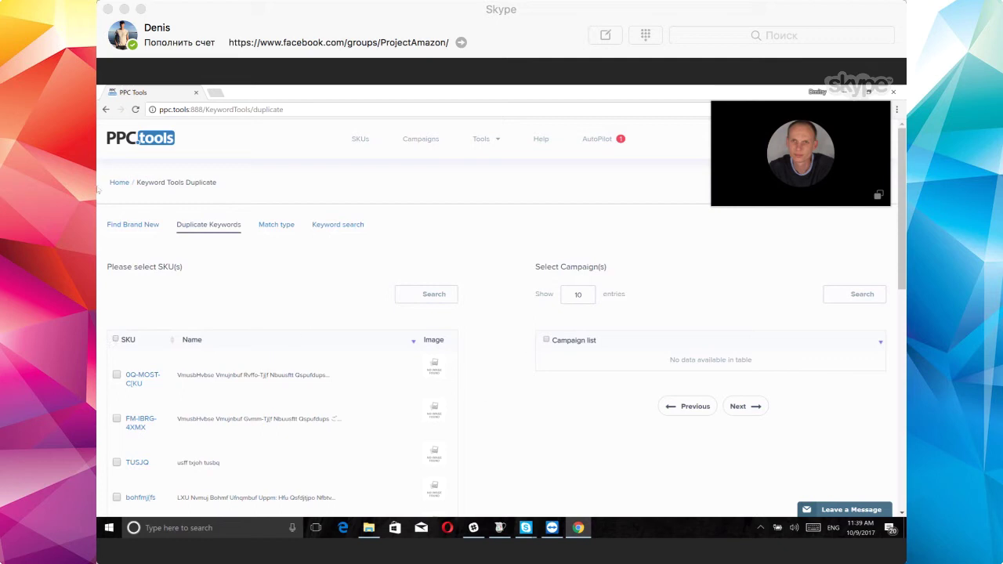
# - Open the Find Brand New section and examine its new-keywords field, SKU list and campaign list
pyautogui.click(135, 225)
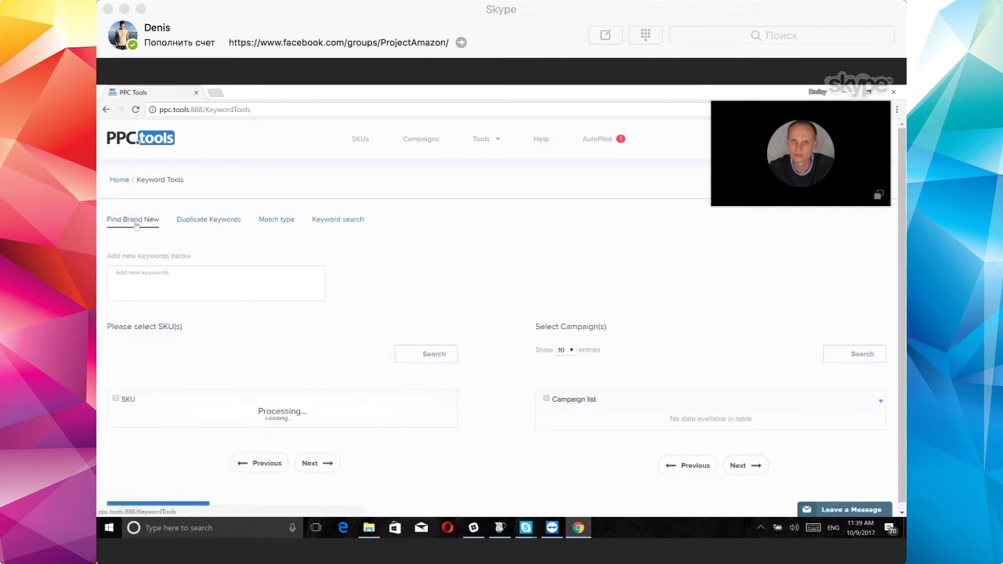
pyautogui.click(126, 279)
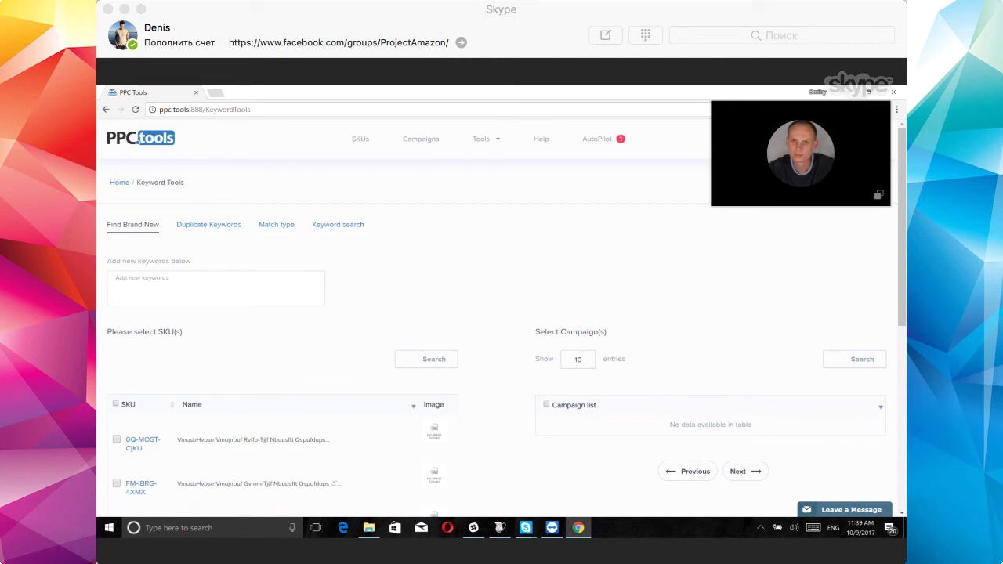
pyautogui.scroll(-1, 724, 384)
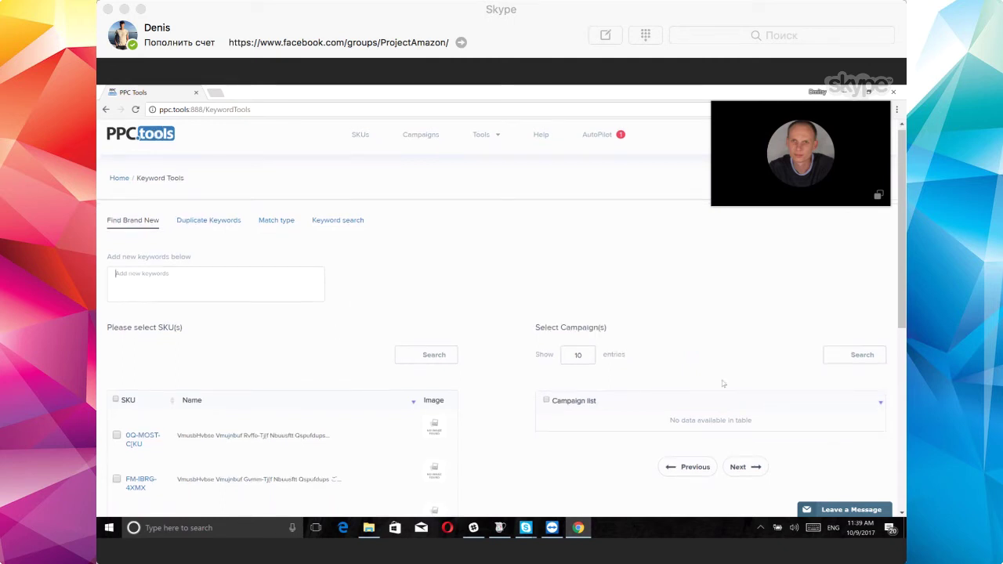
pyautogui.scroll(-5, 723, 384)
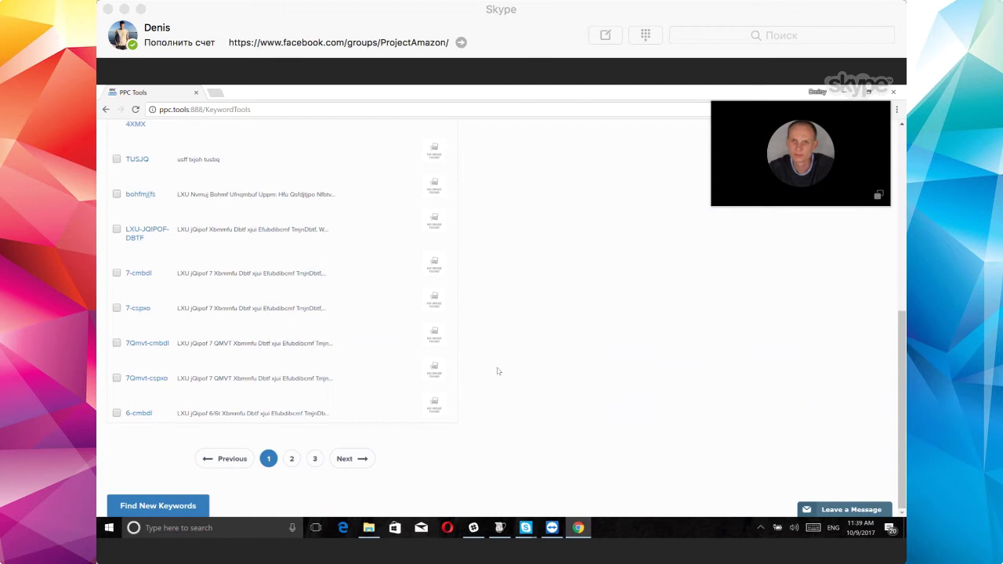
pyautogui.scroll(5, 467, 355)
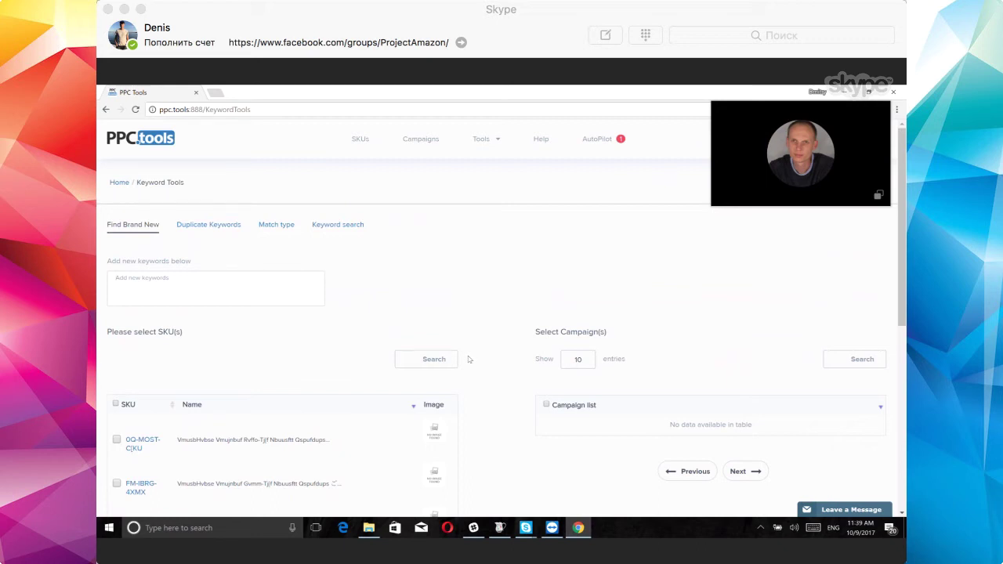
pyautogui.scroll(-5, 517, 337)
pyautogui.scroll(5, 517, 337)
# - Return to the dashboard and examine the summary metrics and the per-SKU sales and profit table
pyautogui.click(148, 140)
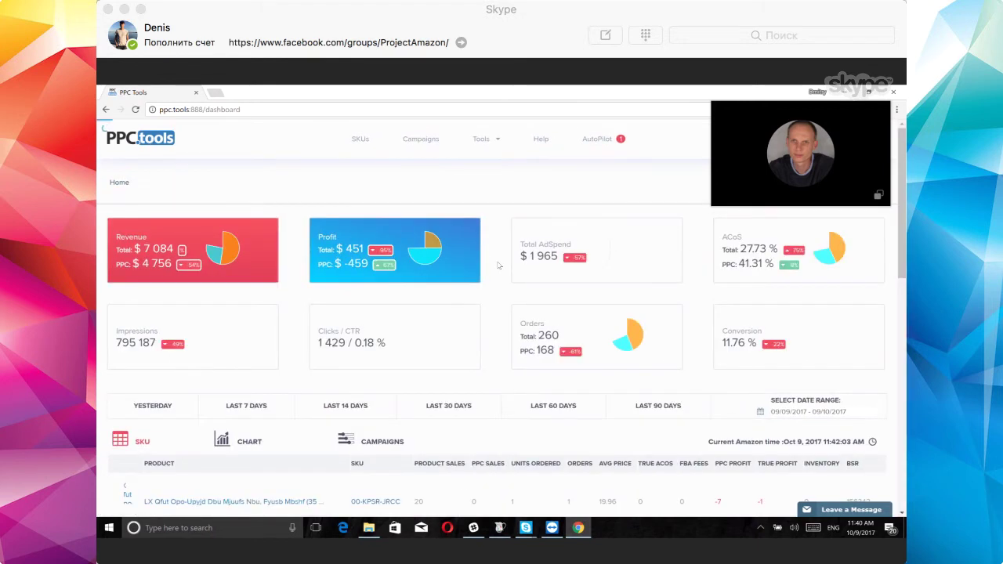
pyautogui.scroll(-5, 497, 268)
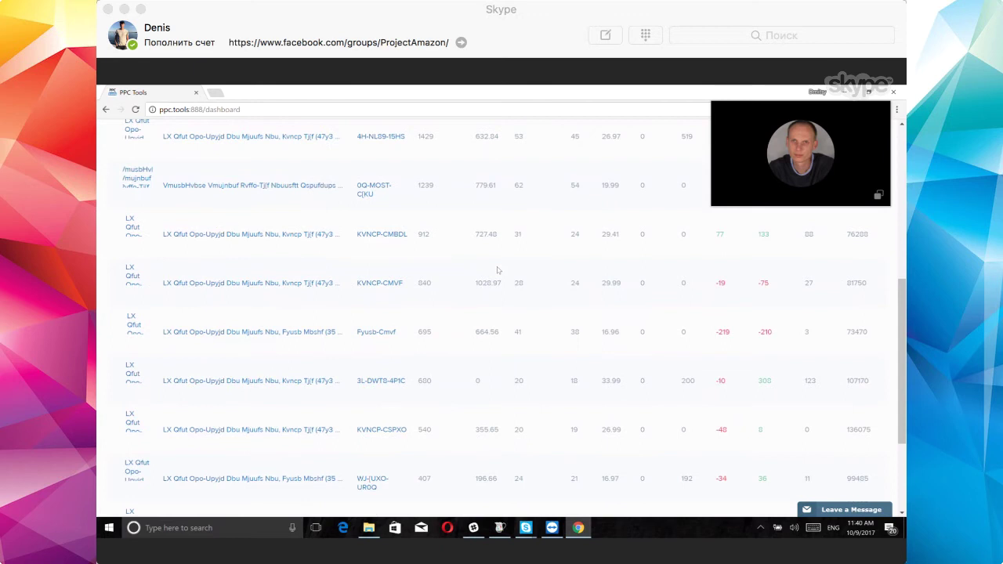
pyautogui.scroll(5, 497, 270)
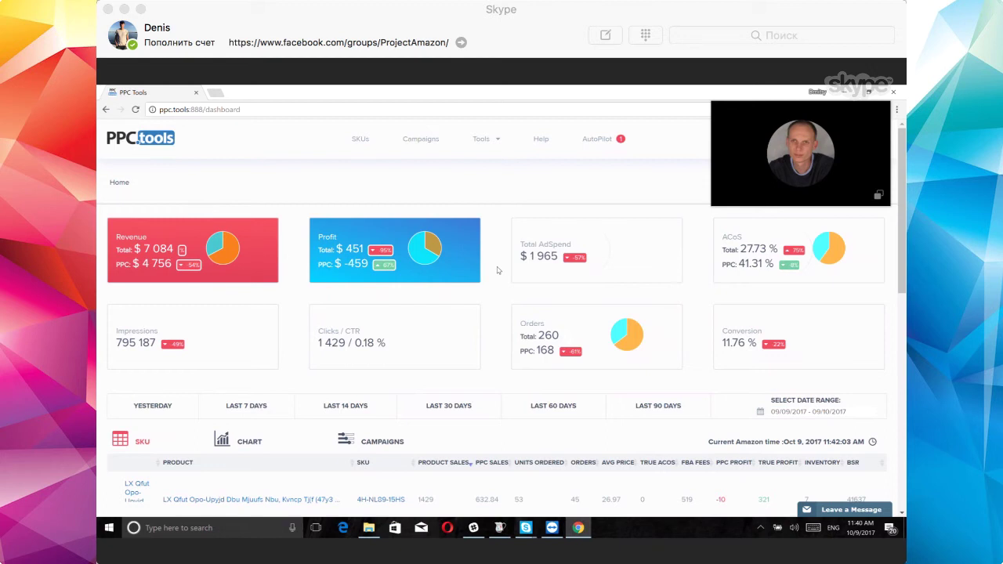
pyautogui.scroll(-1, 485, 212)
pyautogui.scroll(-10, 485, 211)
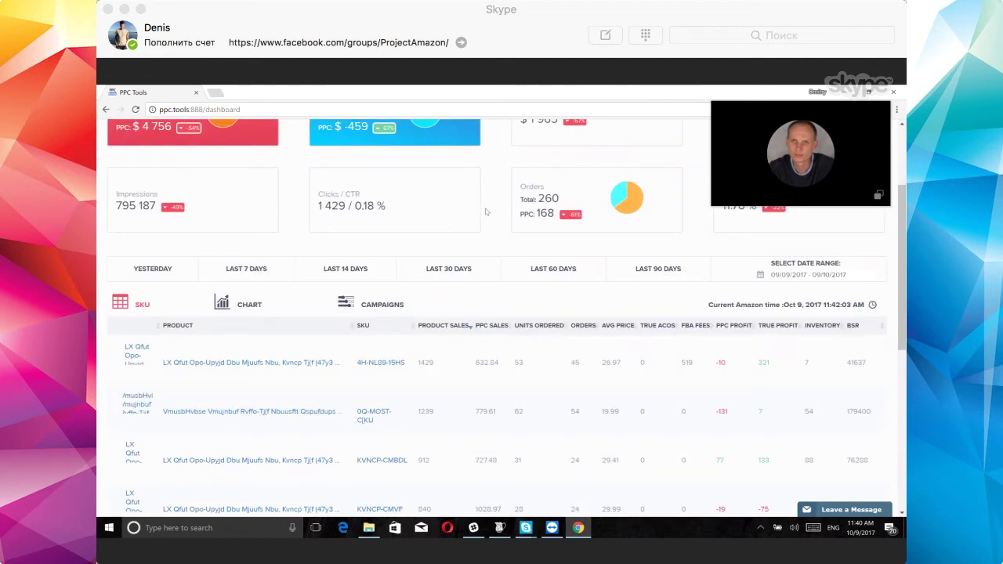
pyautogui.press('F5')
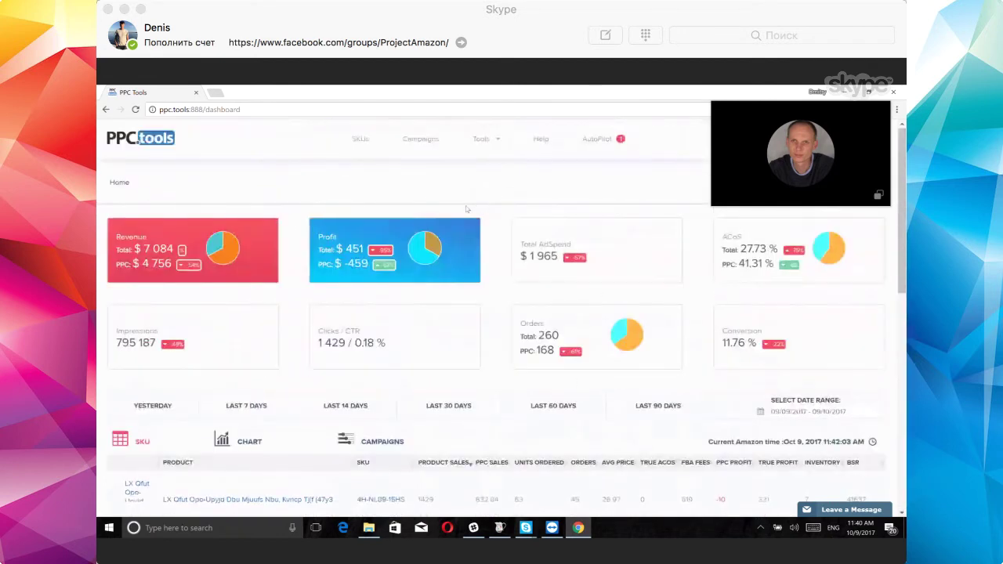
# - Open the "45% BDPT tdsbqjoh -Dbu Mjuufs Nbut Bmm" campaign from the campaign listing and view its statistics
pyautogui.click(421, 140)
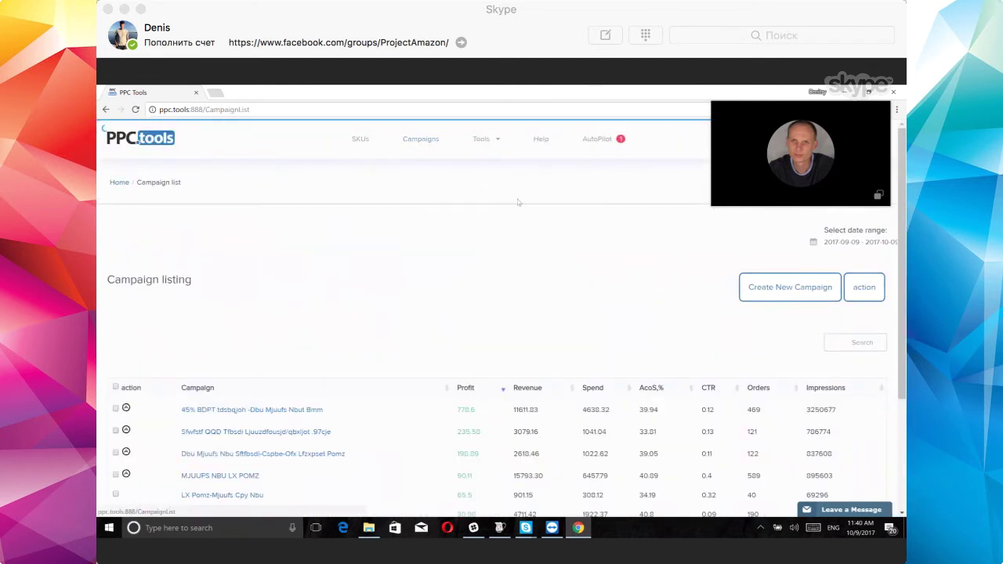
pyautogui.scroll(-1, 296, 248)
pyautogui.scroll(-3, 295, 248)
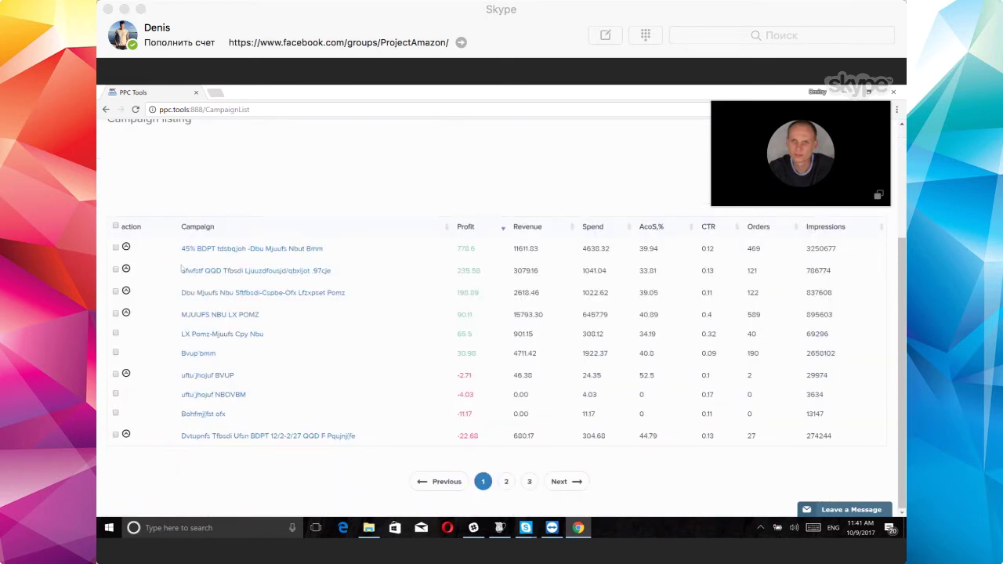
pyautogui.click(300, 255)
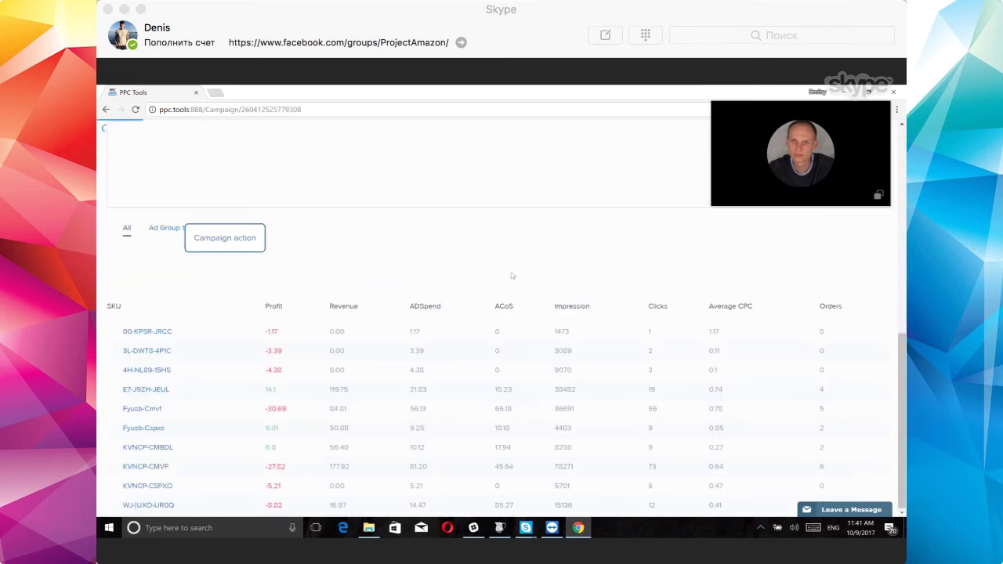
pyautogui.scroll(10, 501, 250)
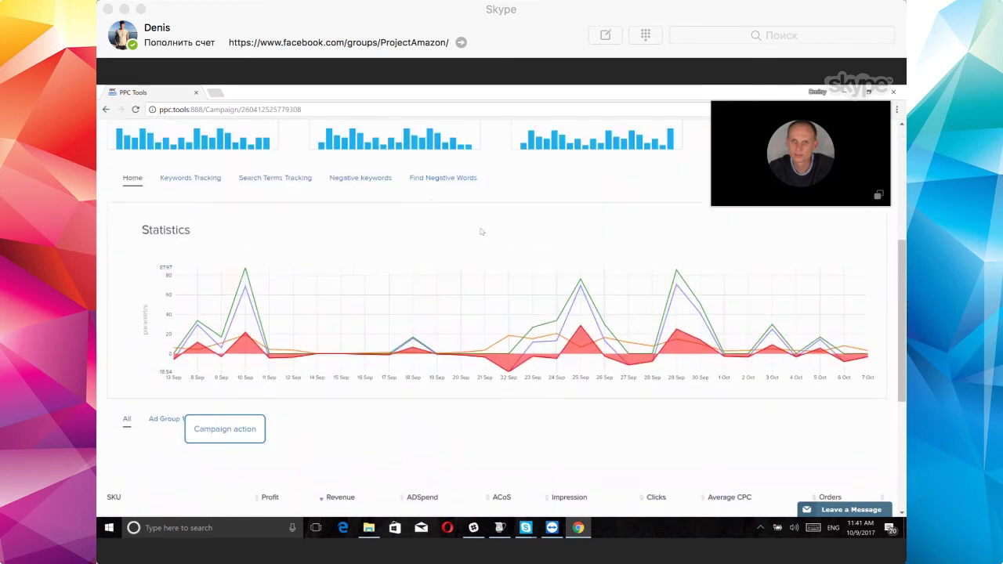
pyautogui.scroll(-3, 430, 204)
# - Open the campaign's Keywords Tracking and examine the chart, profitability filters, keyword table and per-keyword action controls
pyautogui.click(195, 228)
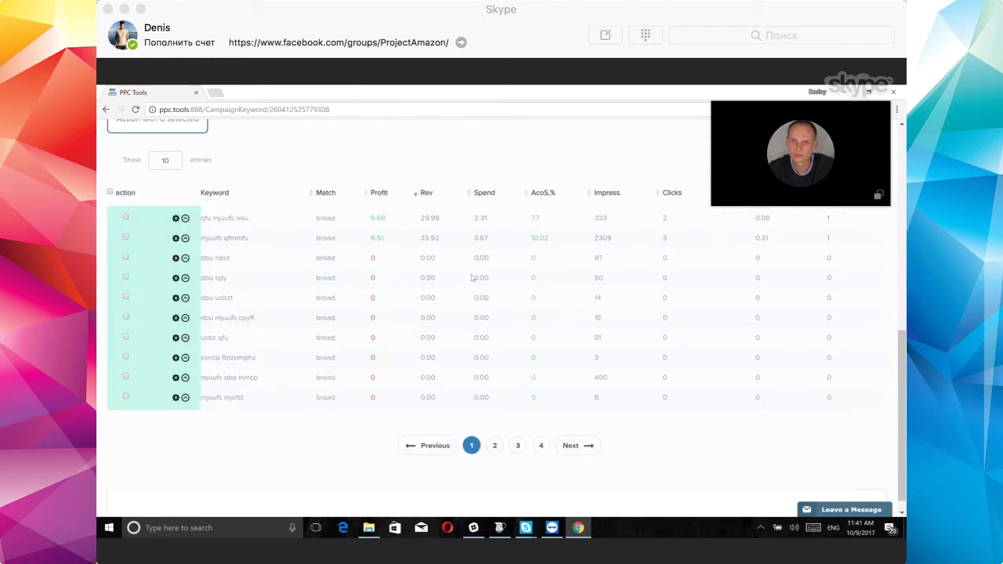
pyautogui.scroll(-3, 473, 277)
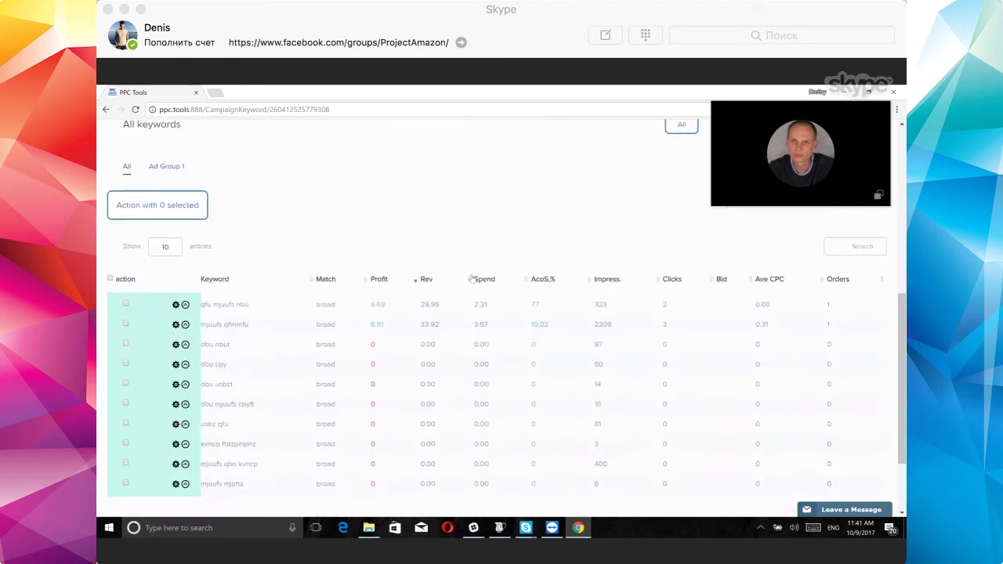
pyautogui.scroll(-3, 392, 251)
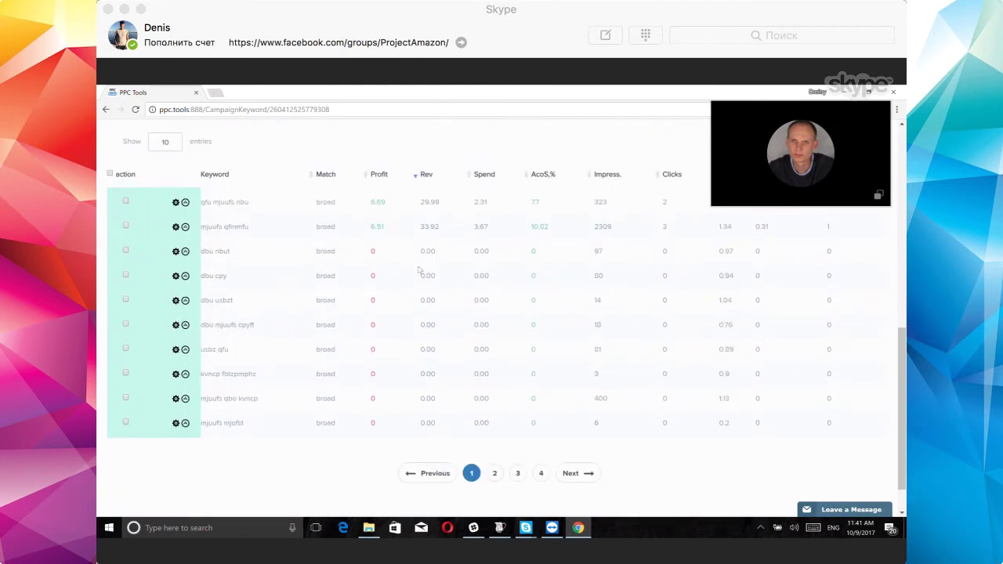
pyautogui.scroll(4, 420, 270)
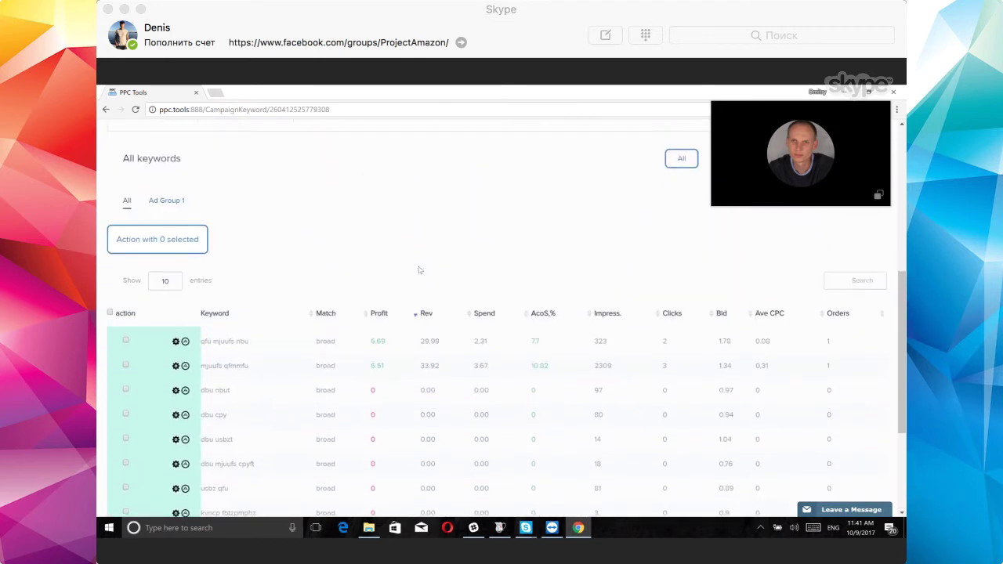
pyautogui.scroll(-2, 420, 269)
pyautogui.scroll(-2, 420, 270)
pyautogui.scroll(9, 419, 270)
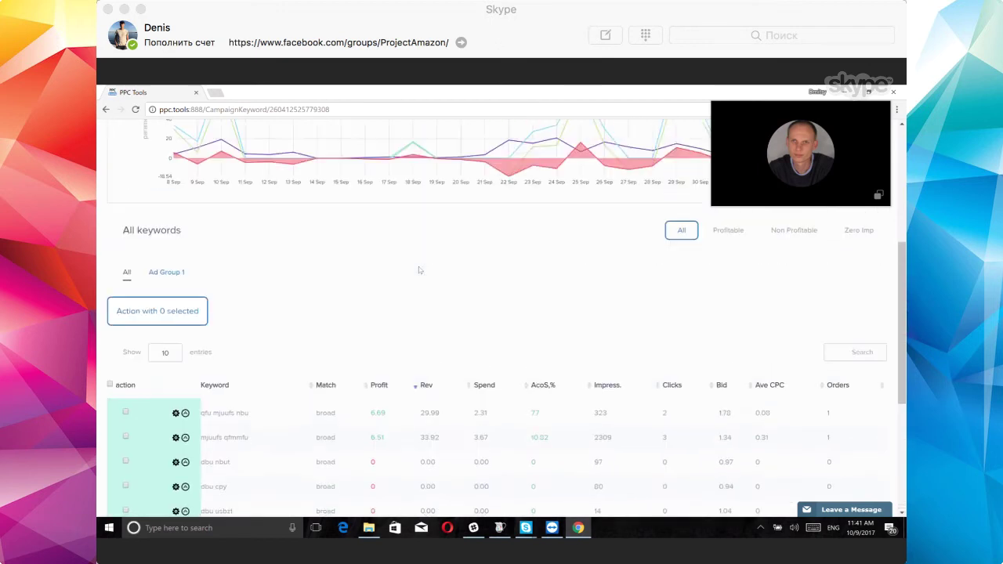
pyautogui.scroll(2, 419, 270)
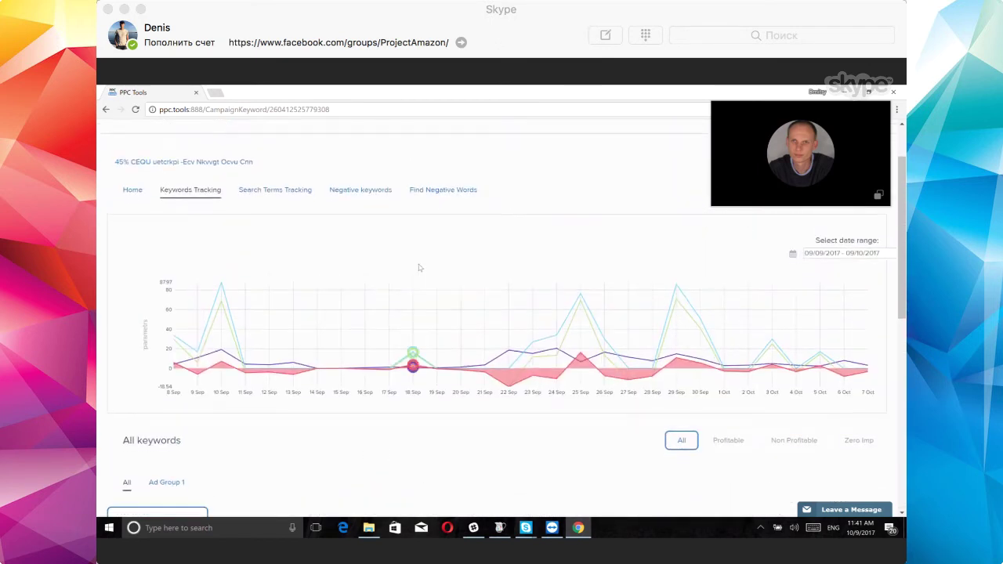
pyautogui.scroll(-5, 419, 268)
pyautogui.scroll(-5, 419, 268)
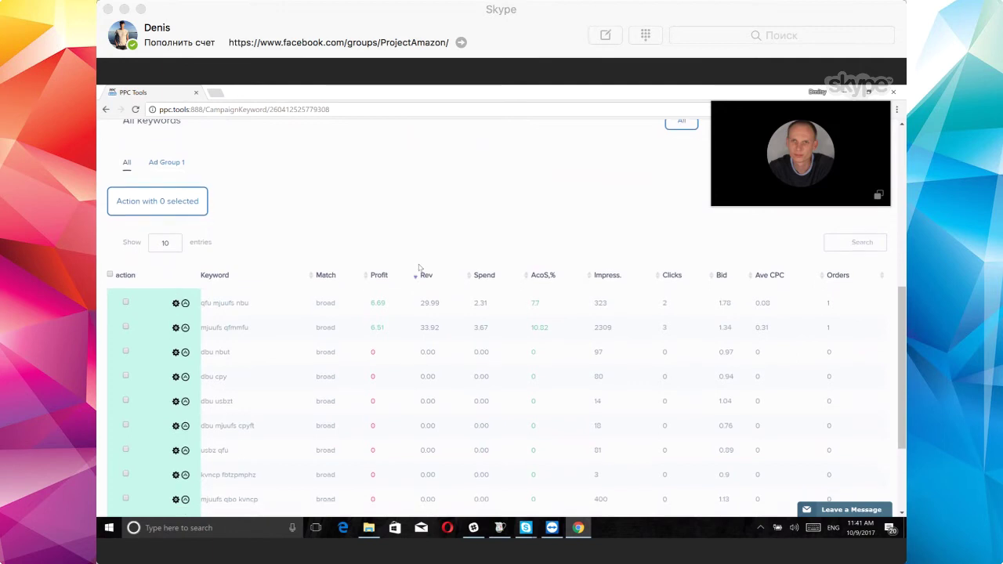
pyautogui.scroll(5, 420, 268)
pyautogui.scroll(-3, 419, 267)
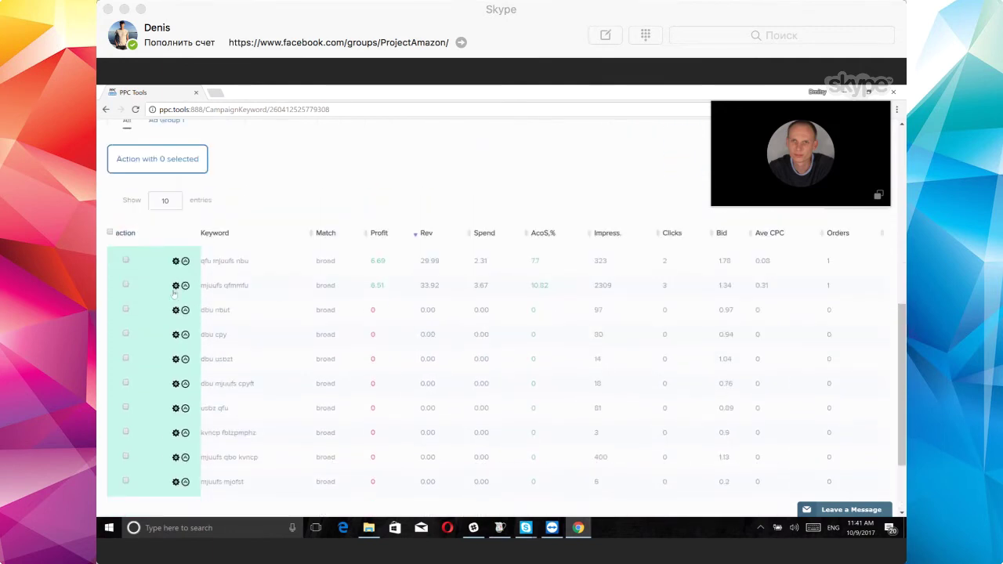
pyautogui.scroll(1, 282, 263)
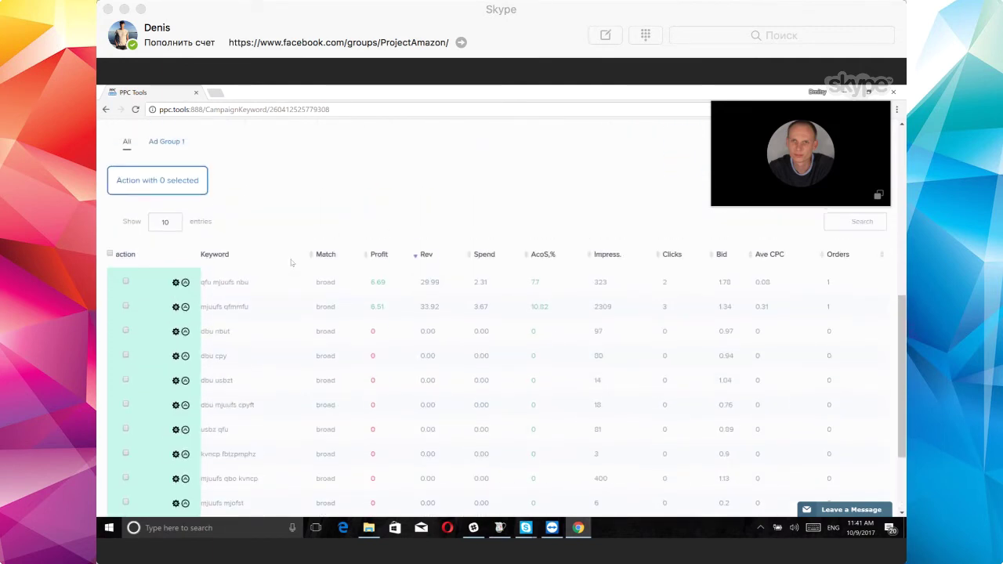
pyautogui.scroll(10, 291, 262)
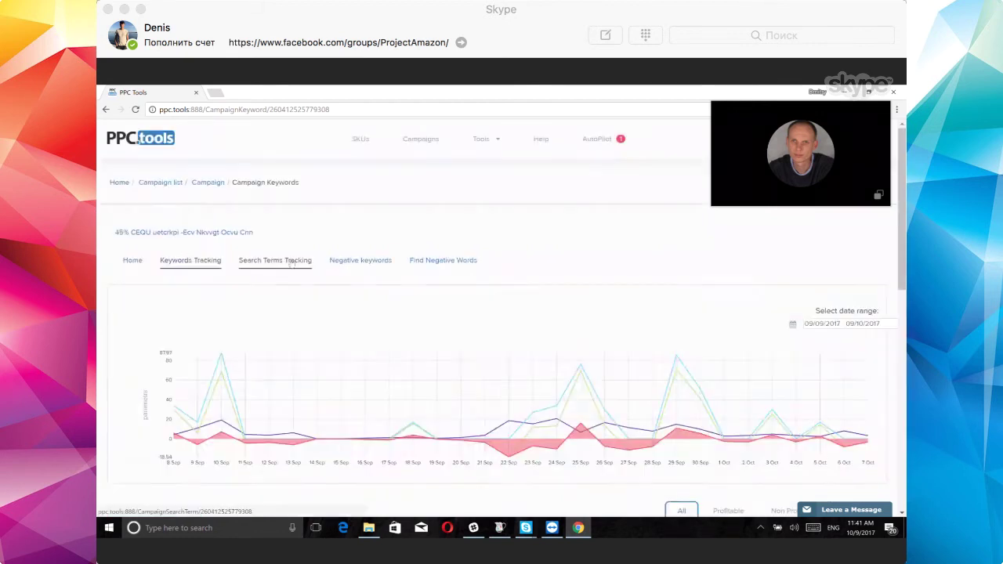
# - Return to the campaign's Home view and open the AutoOn parameters from the campaign actions
pyautogui.click(130, 260)
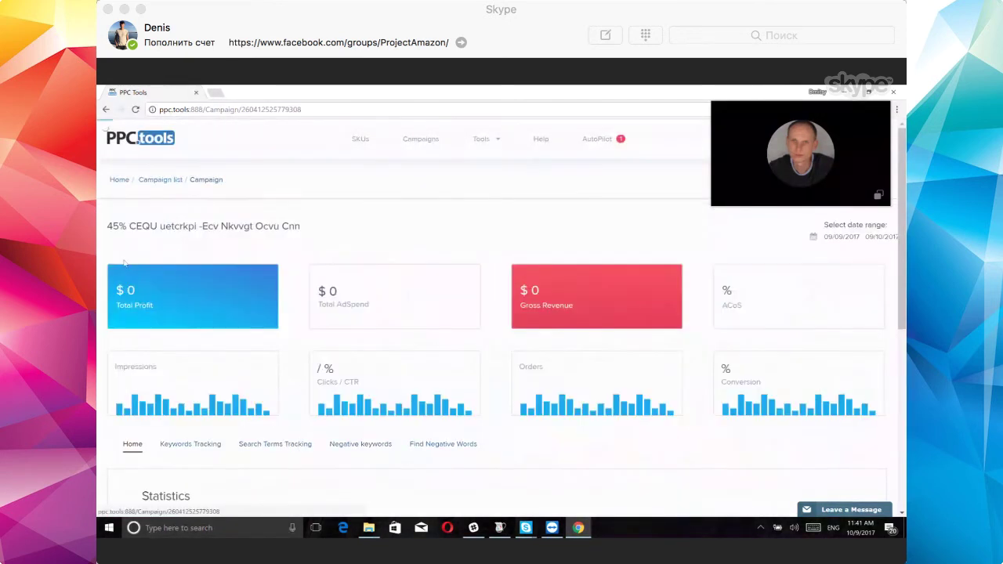
pyautogui.scroll(-6, 311, 272)
pyautogui.scroll(-2, 311, 271)
pyautogui.click(235, 391)
pyautogui.scroll(-1, 405, 389)
pyautogui.scroll(-3, 405, 390)
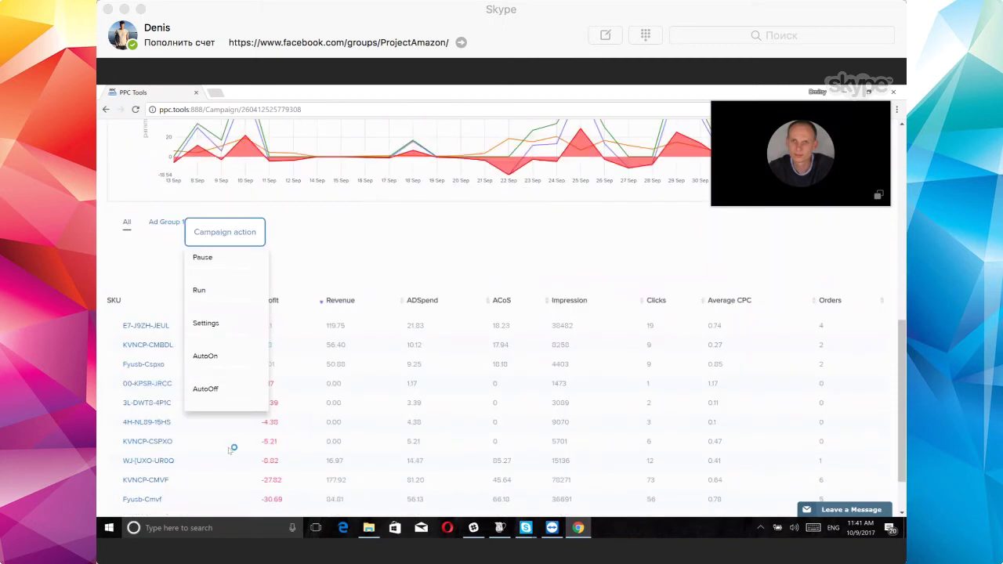
pyautogui.click(202, 358)
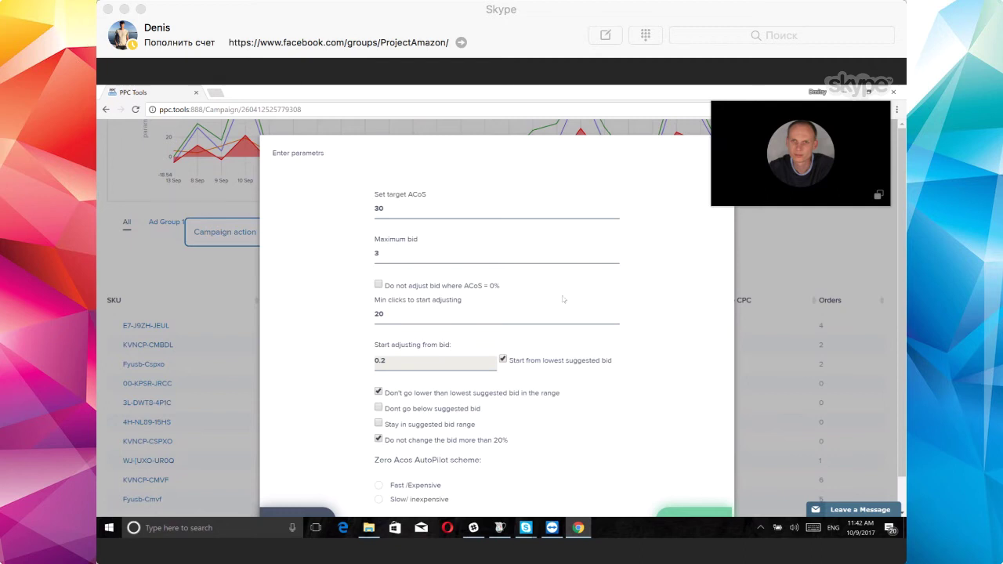
# - Review the target ACoS and maximum bid fields, and enable "Do not adjust bid where ACoS = 0%"
pyautogui.click(406, 207)
pyautogui.click(396, 262)
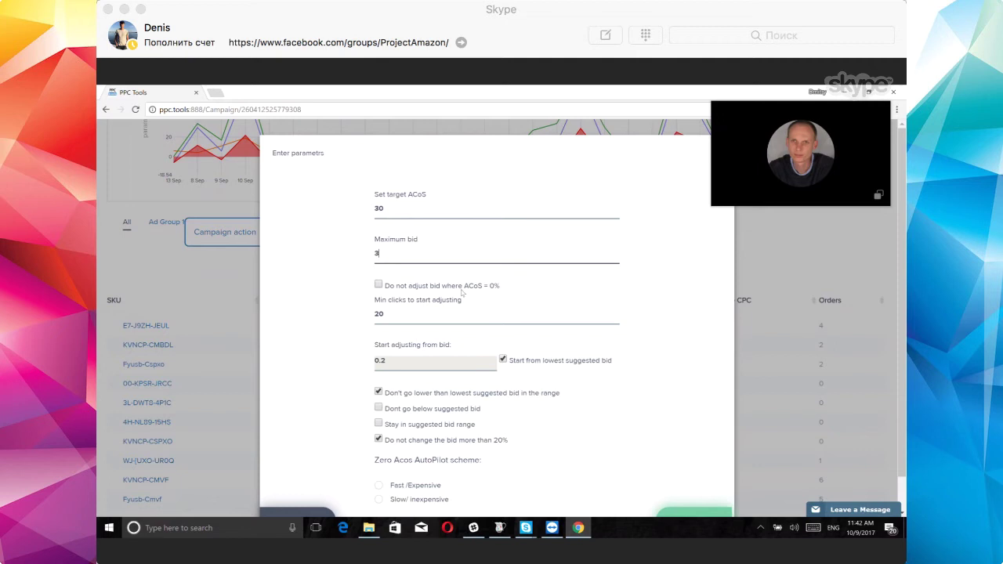
pyautogui.click(462, 287)
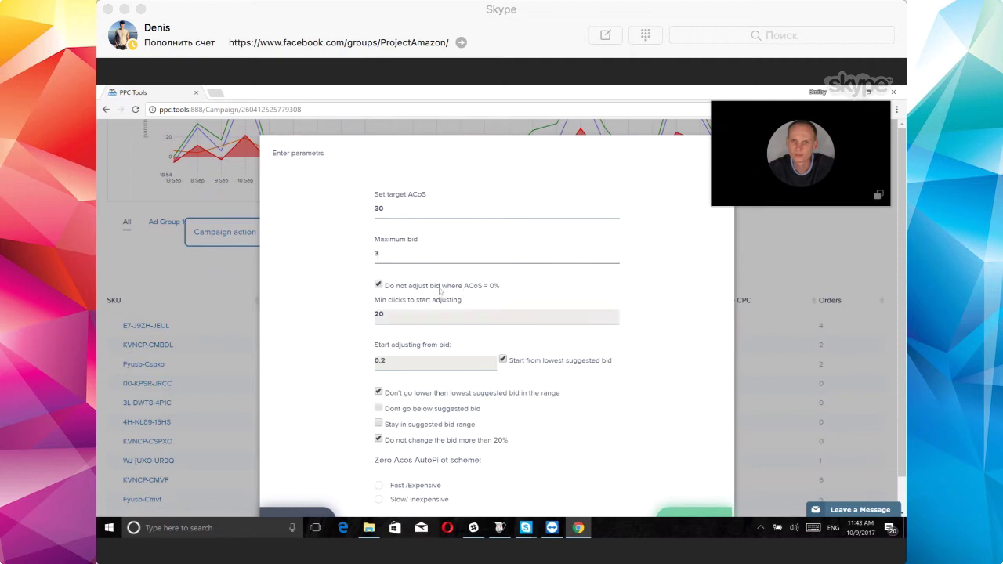
pyautogui.click(440, 286)
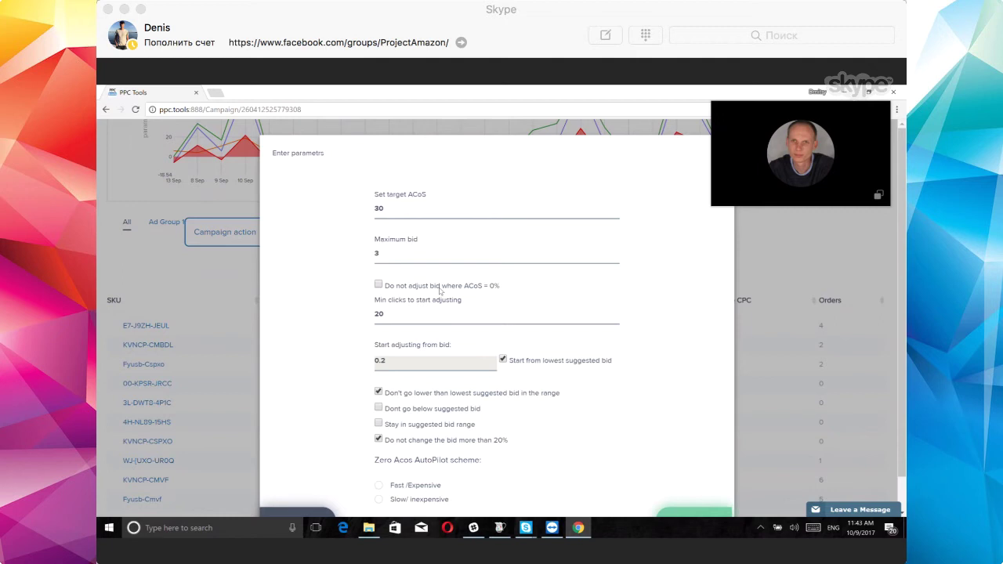
pyautogui.click(440, 287)
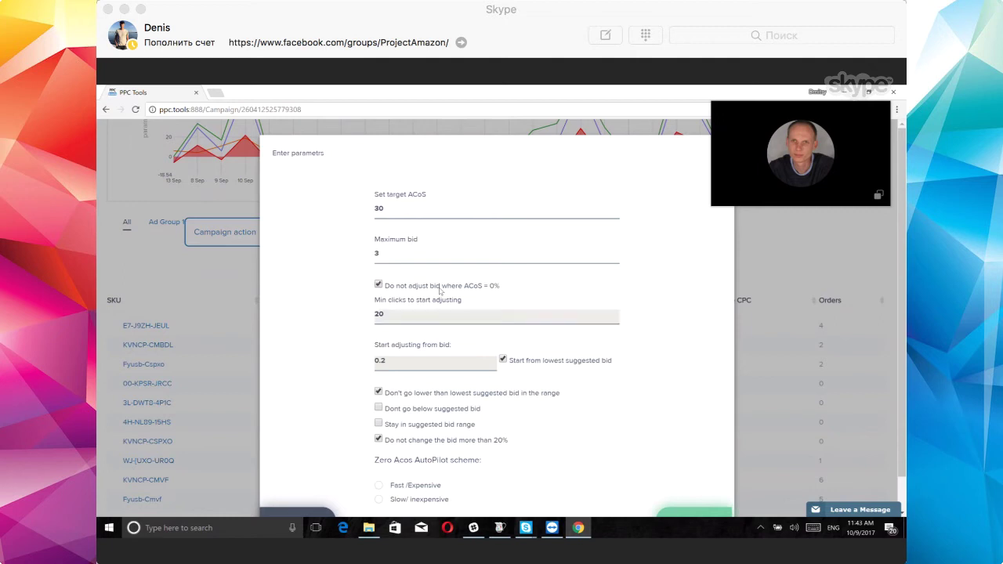
# - Disable "Do not adjust bid where ACoS = 0%" and review the minimum clicks to start adjusting
pyautogui.click(441, 287)
pyautogui.click(440, 287)
pyautogui.click(440, 286)
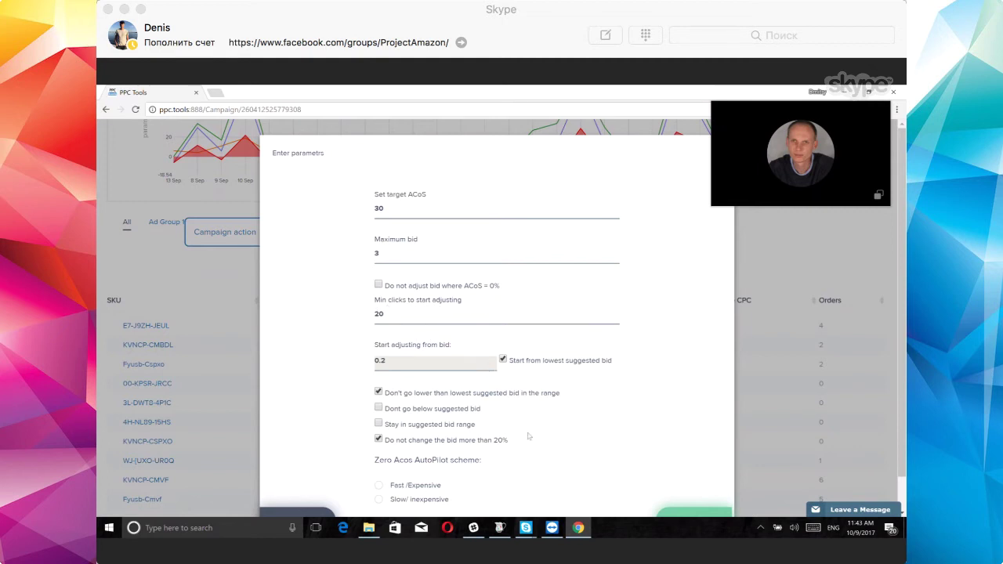
pyautogui.click(390, 314)
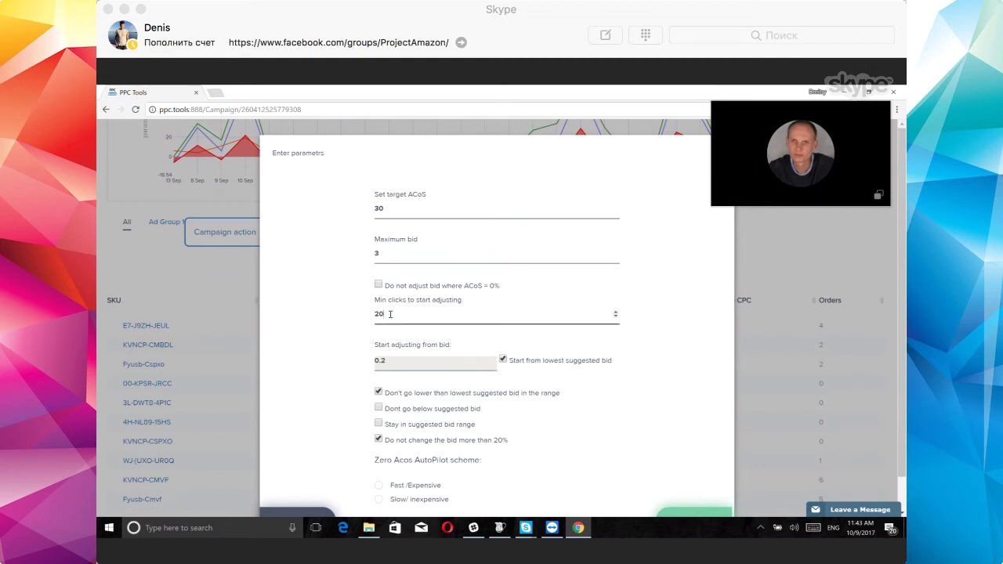
pyautogui.click(365, 325)
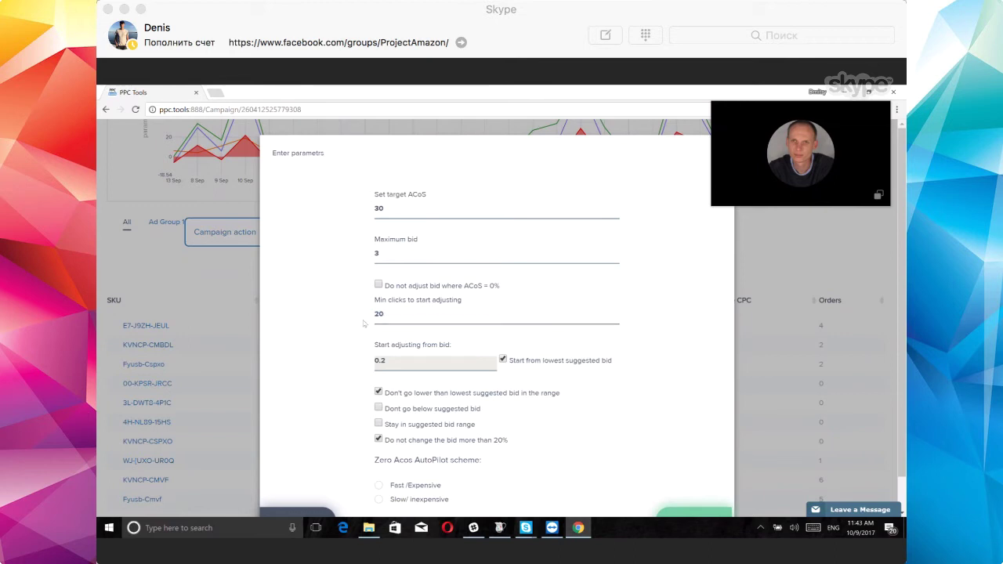
pyautogui.scroll(-1, 364, 317)
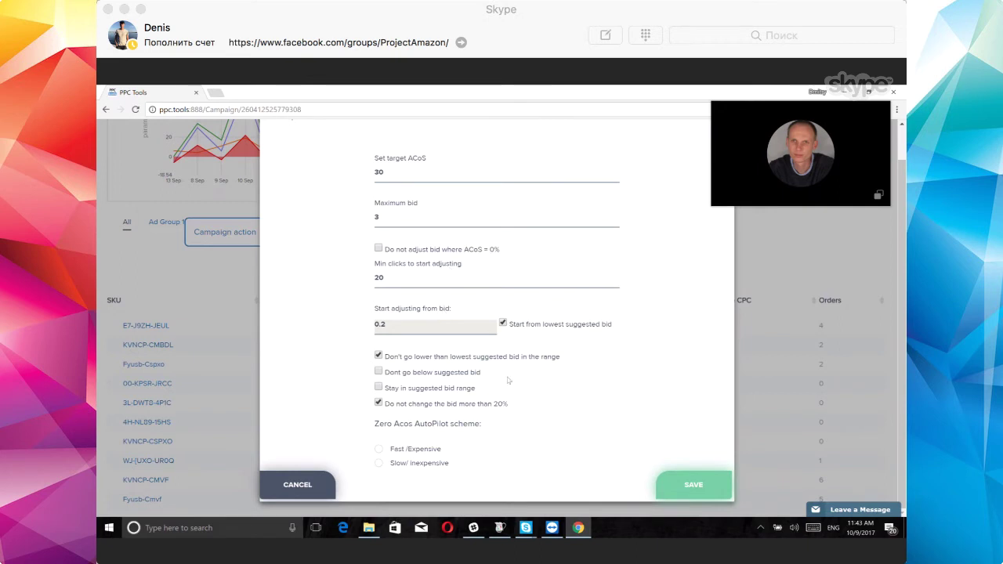
# - Review the starting bid setting by turning "Start from lowest suggested bid" off and back on
pyautogui.moveTo(381, 325)
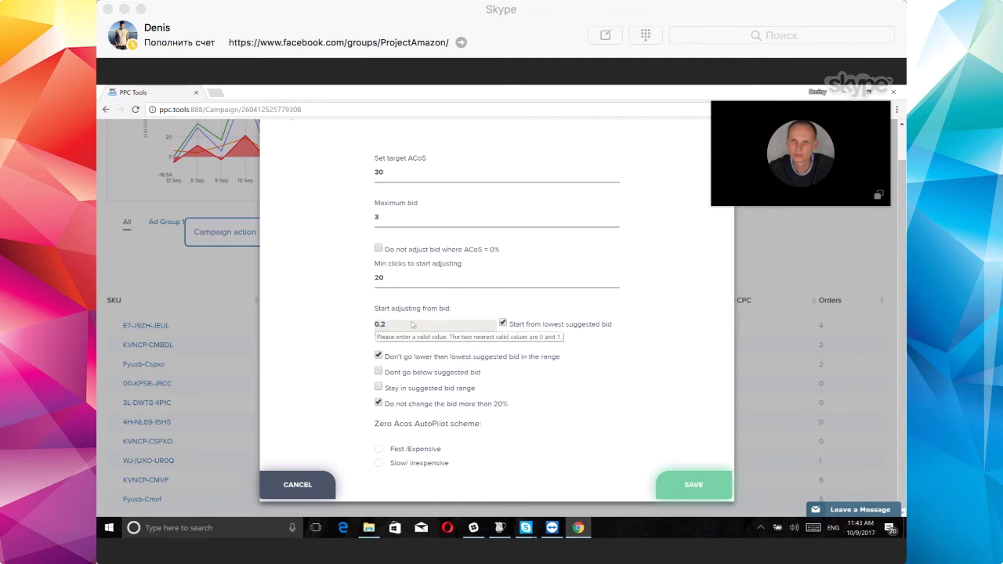
pyautogui.click(503, 323)
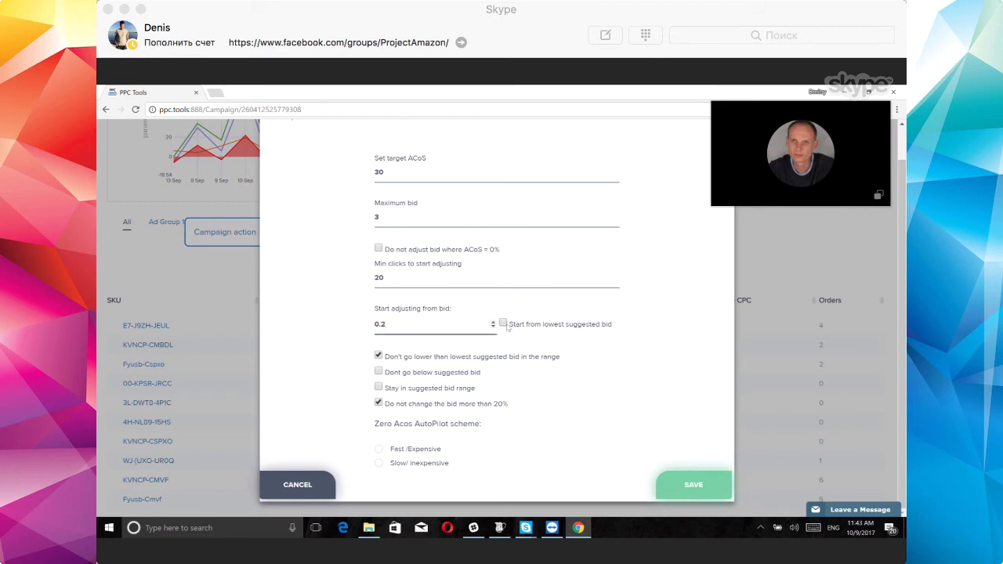
pyautogui.click(503, 324)
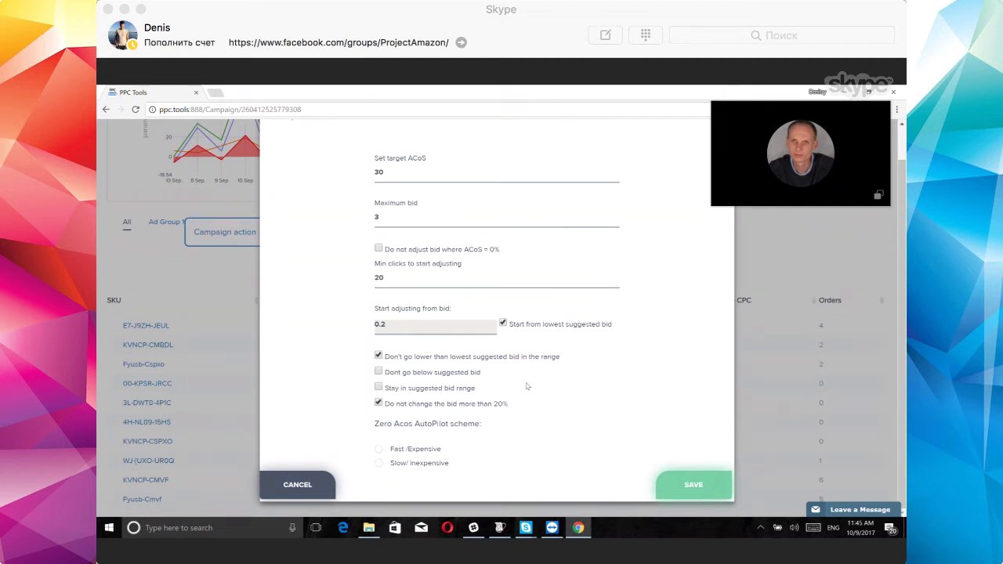
# - Try the Fast/Expensive and Slow/inexpensive Zero ACoS AutoPilot schemes, and cancel the parameters without saving
pyautogui.click(380, 356)
pyautogui.click(379, 449)
pyautogui.click(386, 222)
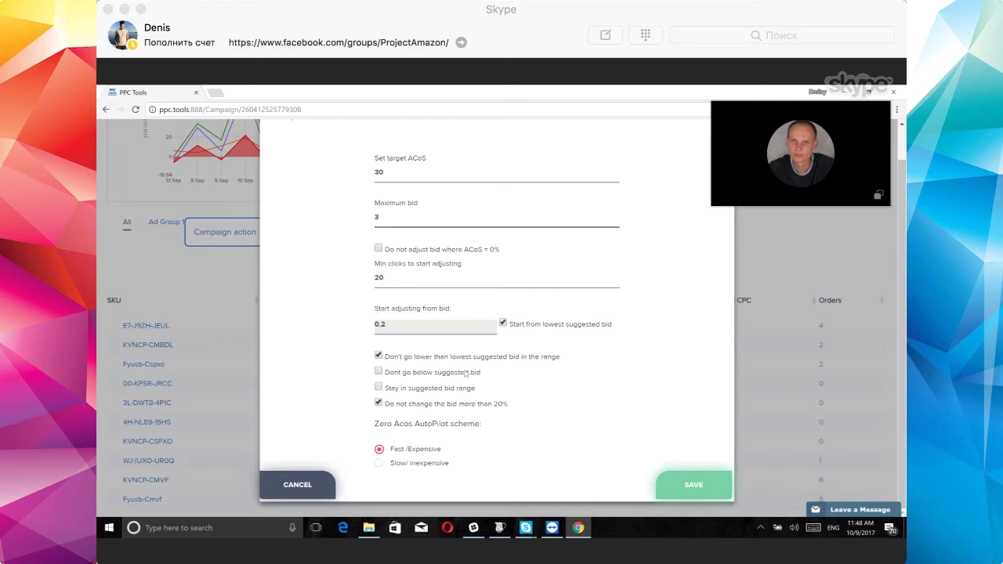
pyautogui.click(379, 463)
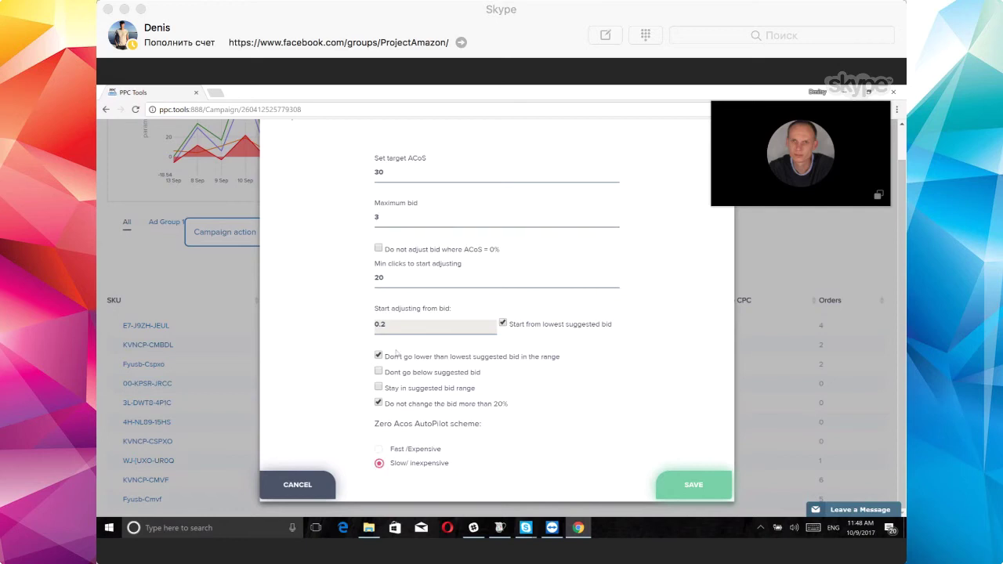
pyautogui.click(503, 322)
pyautogui.click(428, 450)
pyautogui.click(313, 478)
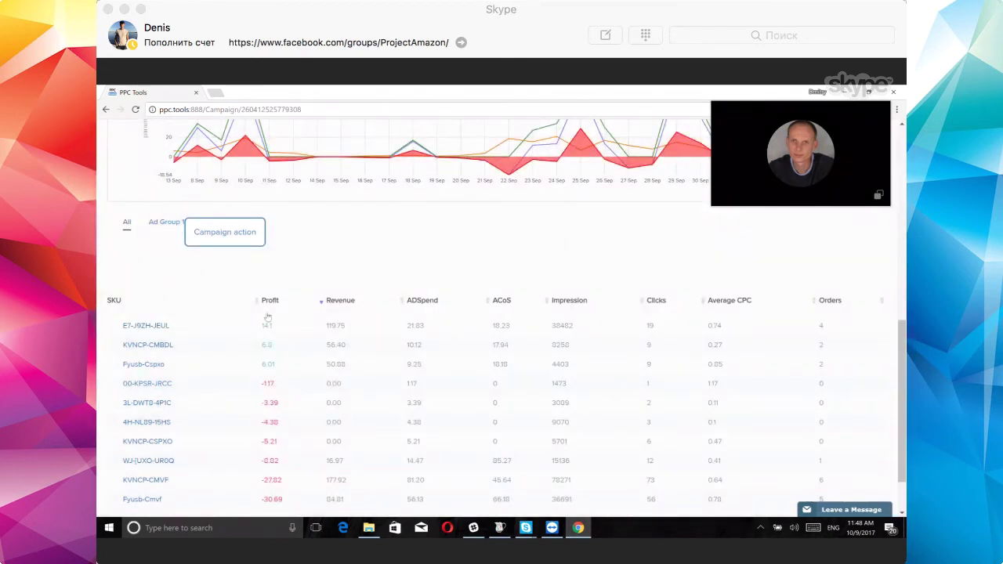
# - Open the AutoPilot overview and examine the campaign table's target ACoS, real ACoS, difference and warnings columns
pyautogui.scroll(10, 427, 266)
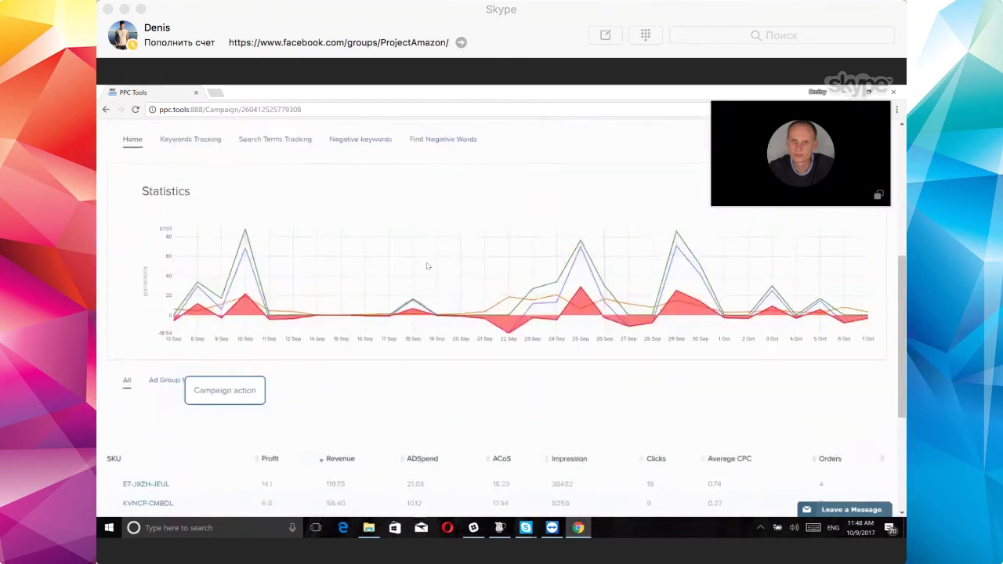
pyautogui.scroll(-5, 427, 266)
pyautogui.scroll(3, 427, 266)
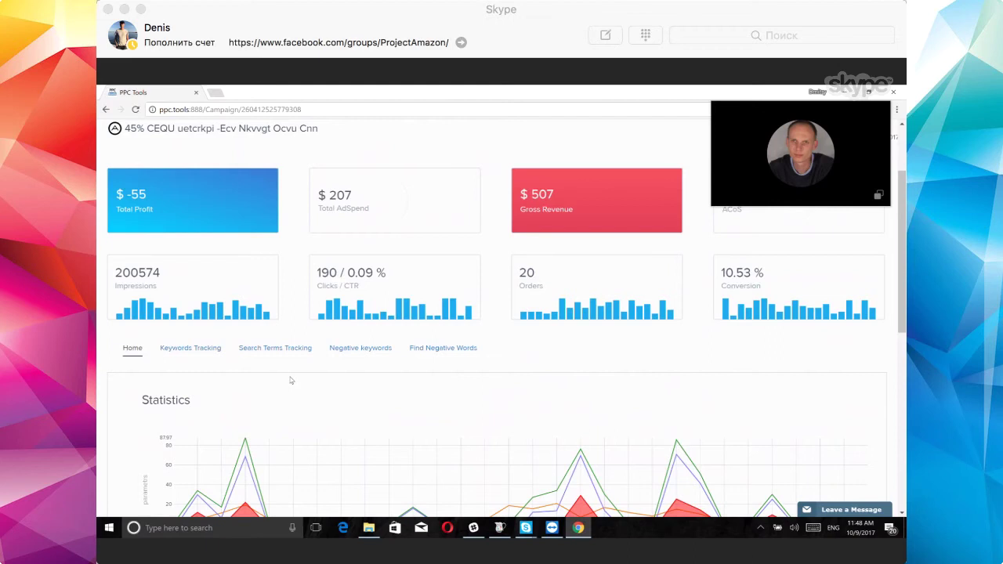
pyautogui.scroll(2, 290, 380)
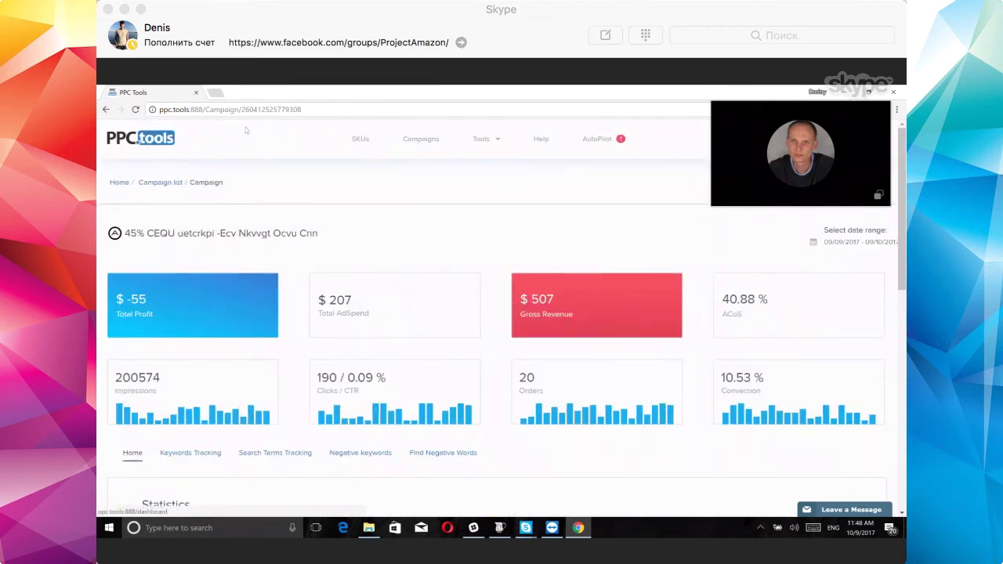
pyautogui.click(623, 144)
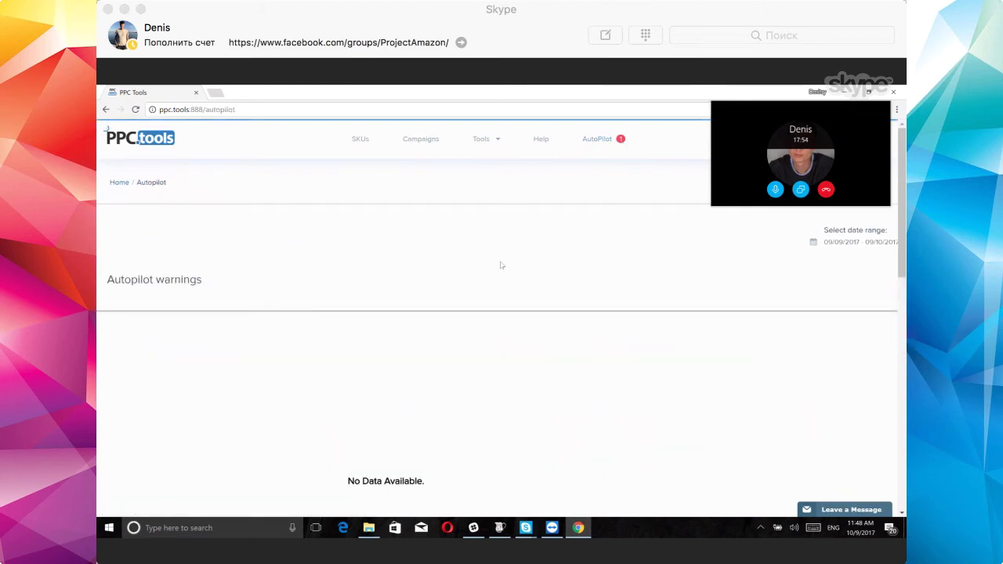
pyautogui.scroll(-6, 423, 265)
pyautogui.scroll(-1, 421, 267)
pyautogui.scroll(2, 376, 251)
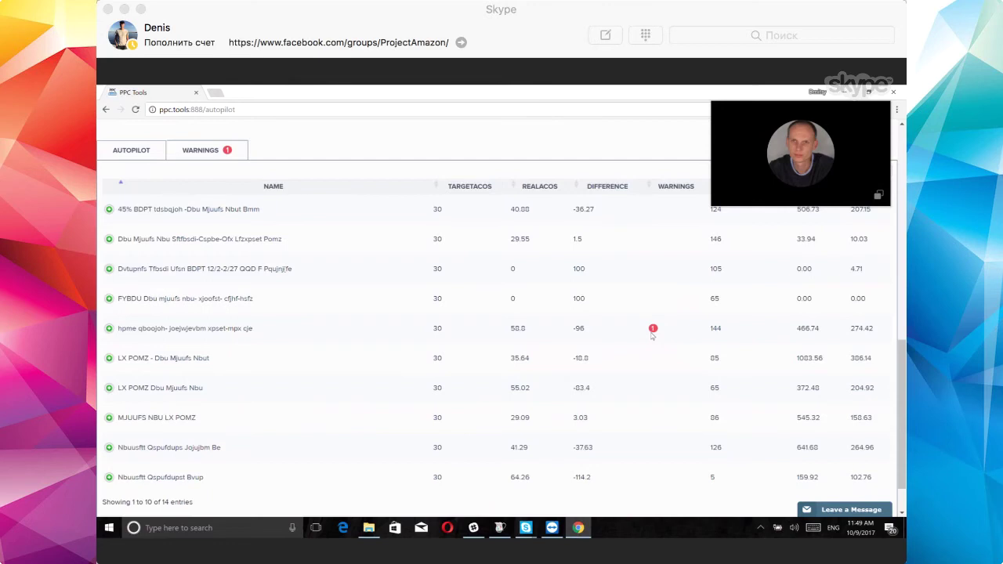
# - Open the AutoPilot warnings list and examine the listed entry's keyword, target ACoS, real ACoS and bid
pyautogui.click(215, 154)
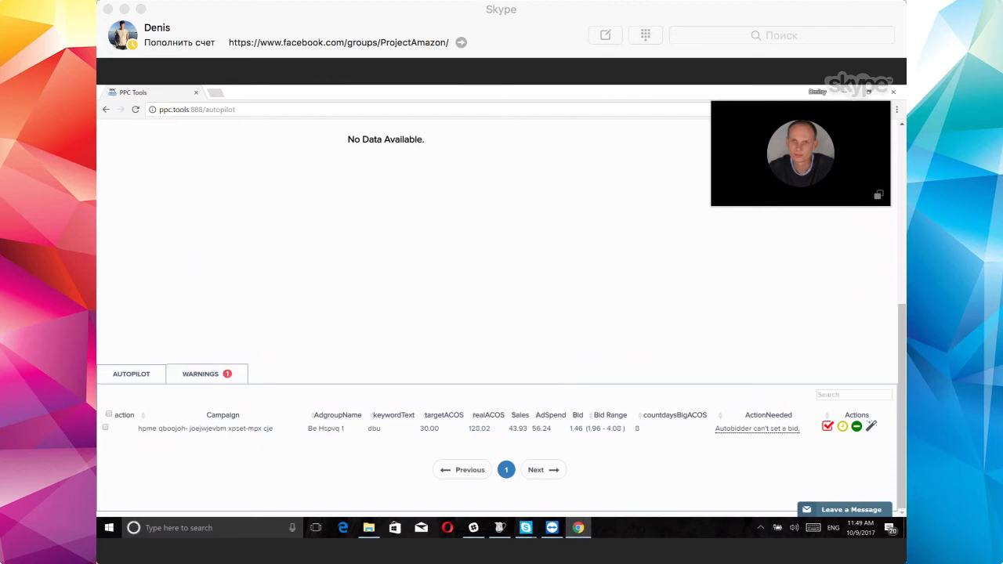
pyautogui.doubleClick(375, 428)
pyautogui.doubleClick(427, 428)
pyautogui.doubleClick(479, 429)
pyautogui.doubleClick(578, 429)
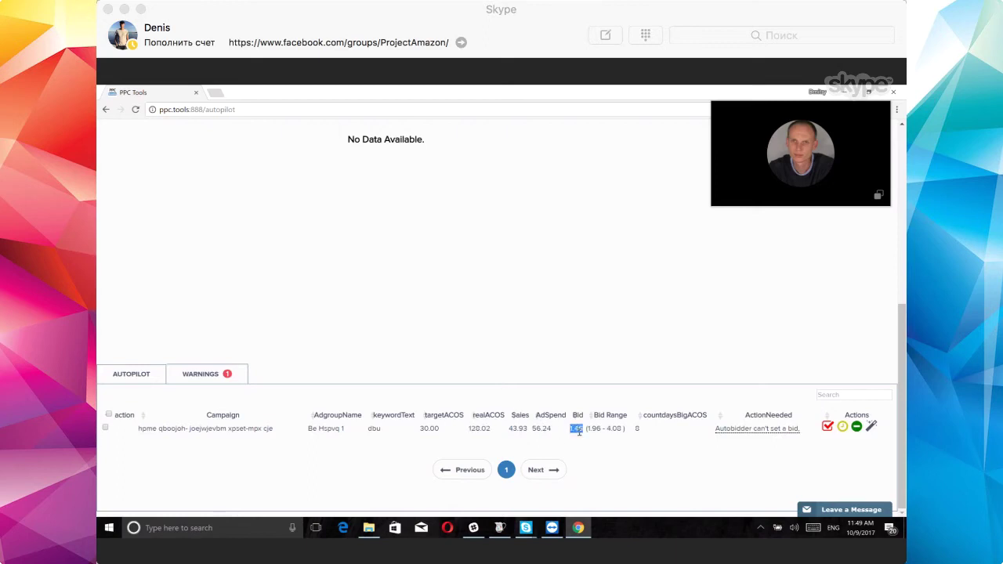